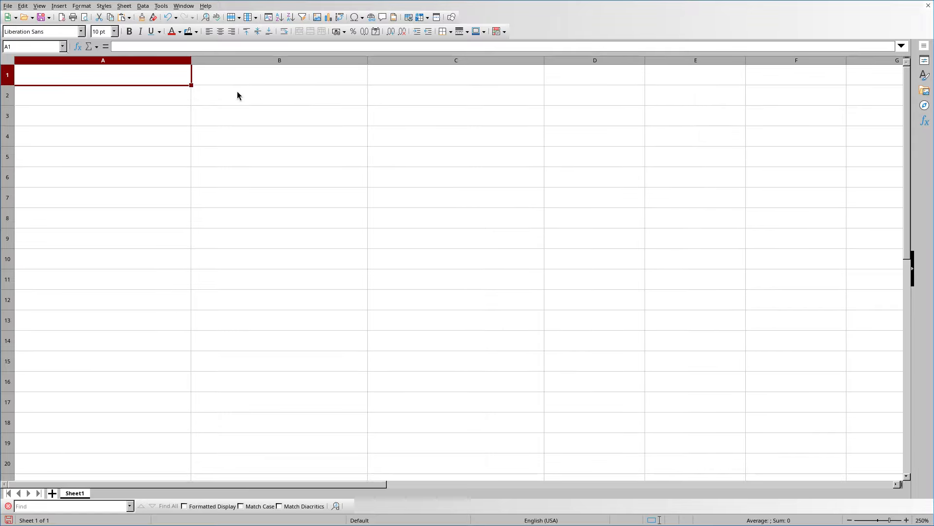
key(ctrl+semicolon)
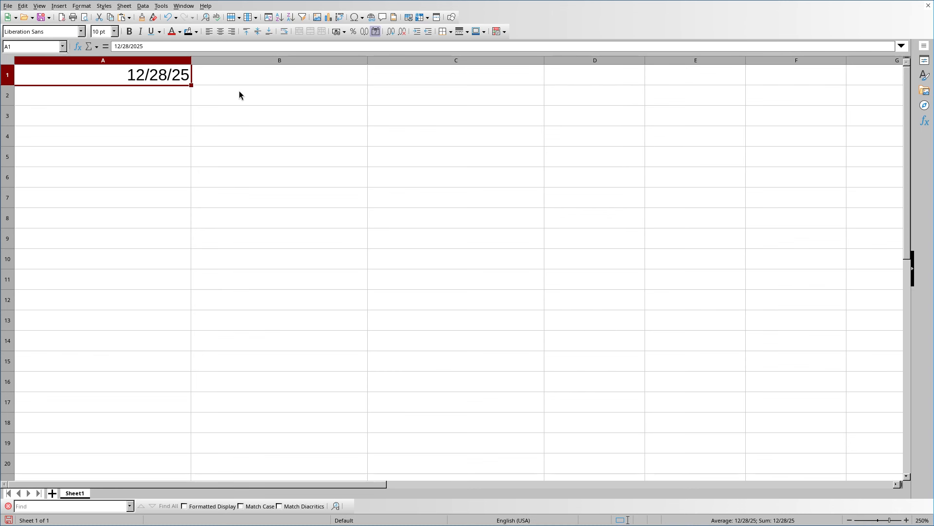
key(Delete)
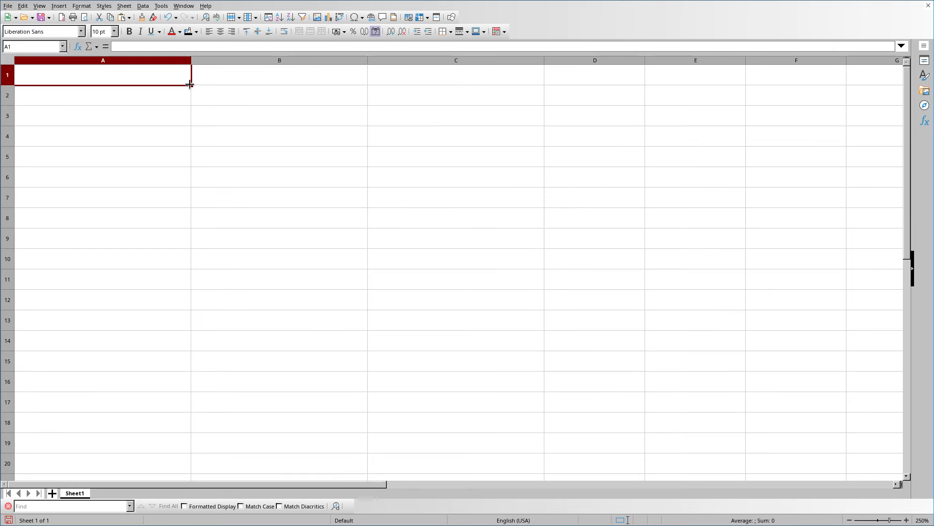
drag(190, 84, 182, 200)
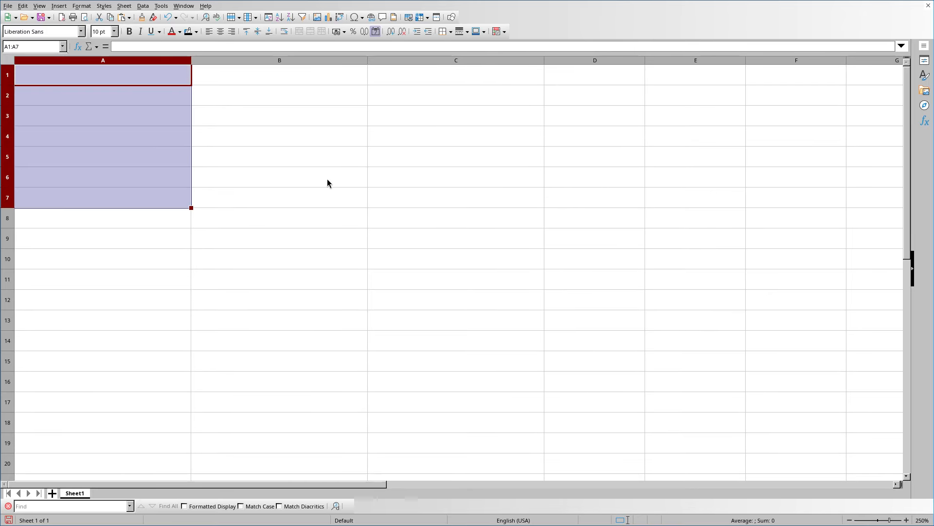
click(271, 142)
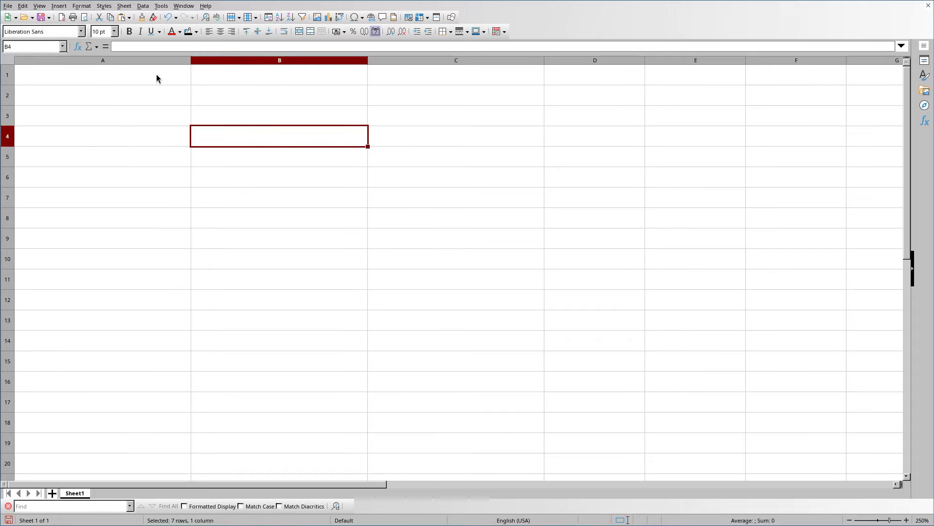
drag(156, 76, 158, 204)
click(168, 72)
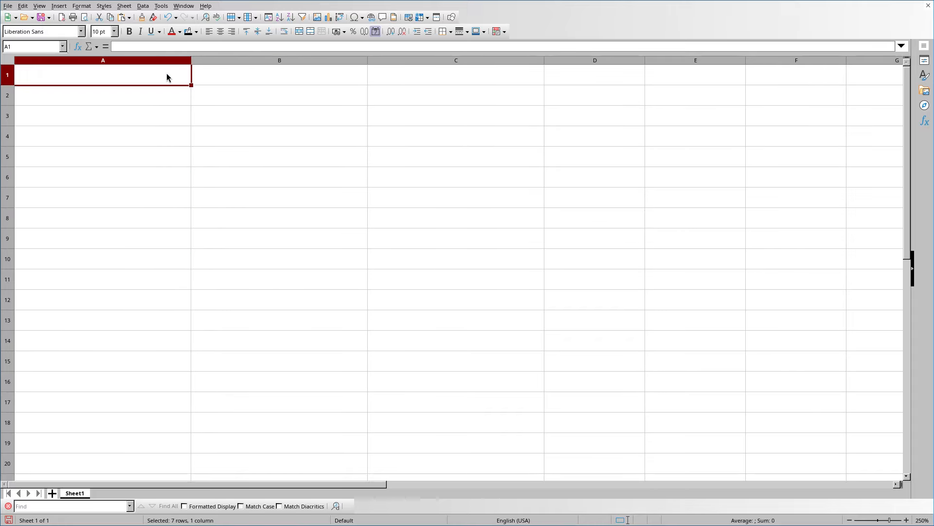
Enter 1 in cell A1 and try filling the number series down through A13
text(1)
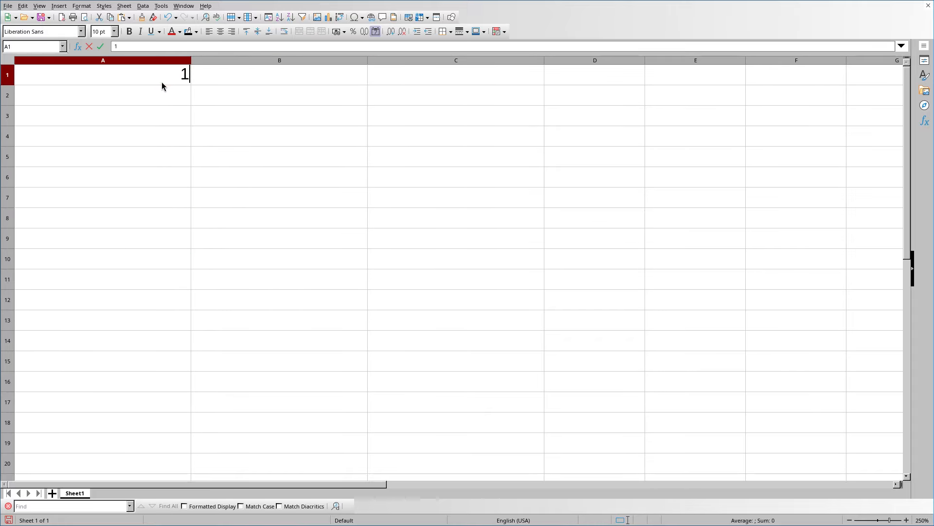
click(213, 78)
click(187, 77)
drag(191, 84, 194, 327)
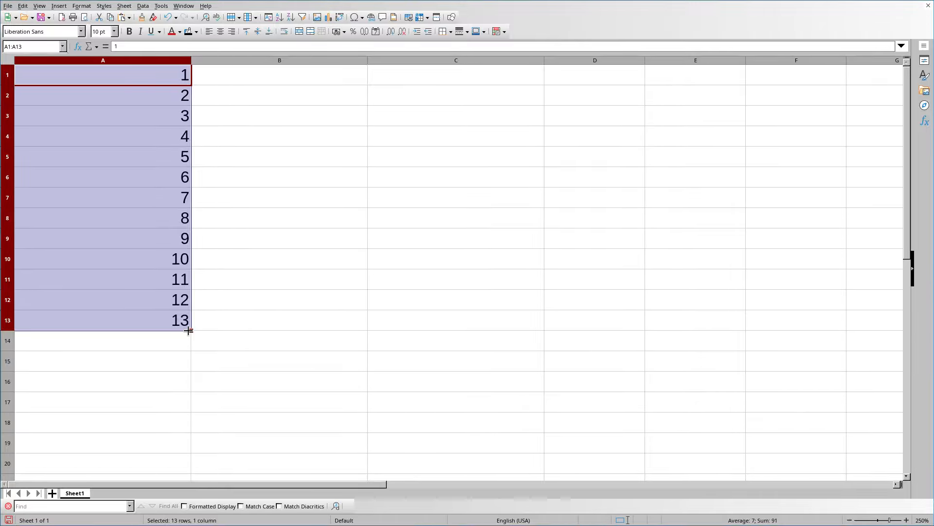
key(ctrl+z)
Try filling the number series from A1 across row 1 to E1
click(177, 77)
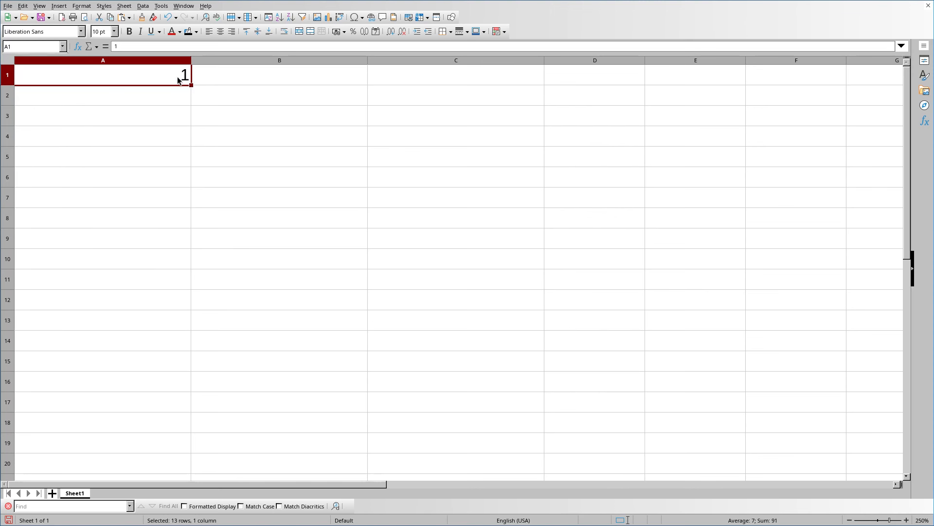
drag(191, 86, 732, 87)
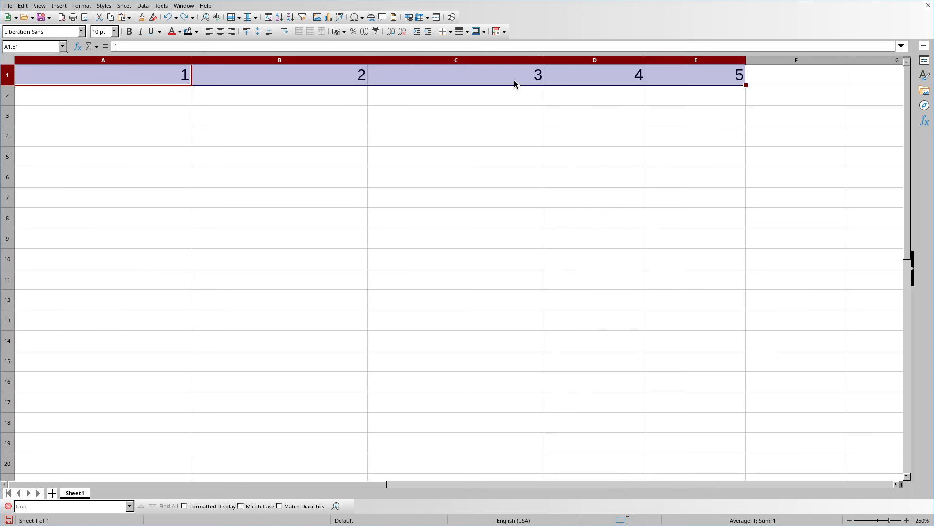
key(ctrl+z)
Set A1 to 5 and try filling the series down column A from that single cell
click(157, 95)
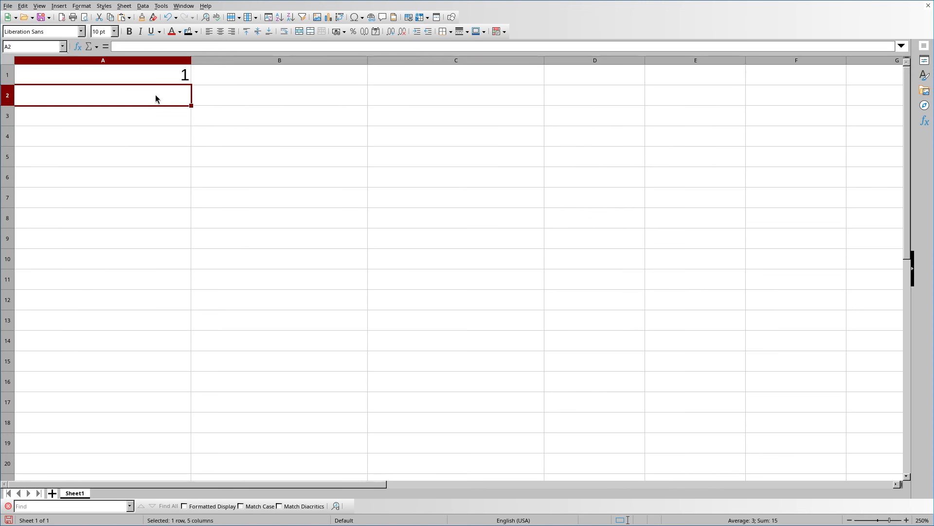
key(Up)
text(5)
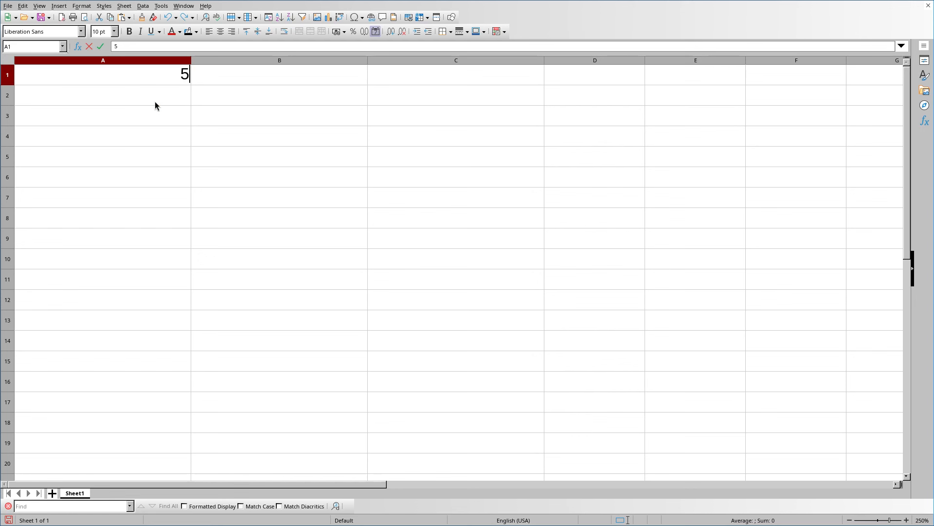
key(Return)
key(Up)
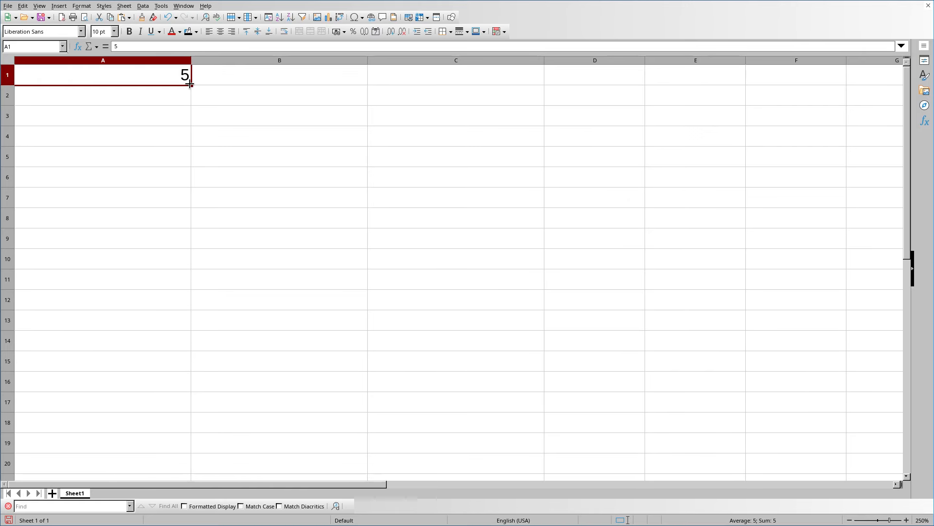
drag(191, 85, 191, 323)
Enter 10 in A2 and fill the A1:A2 series down through A17 in increments of 5
click(158, 98)
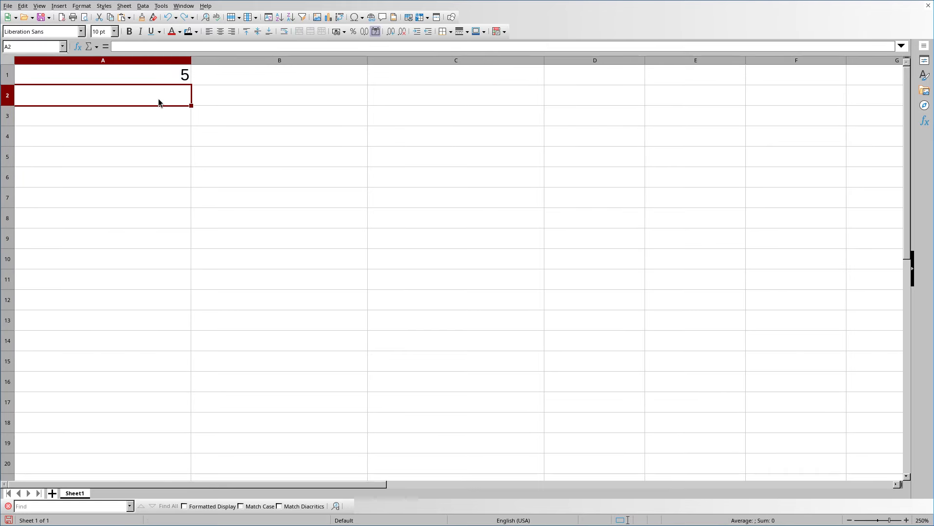
text(10)
key(Up)
shift+click(166, 98)
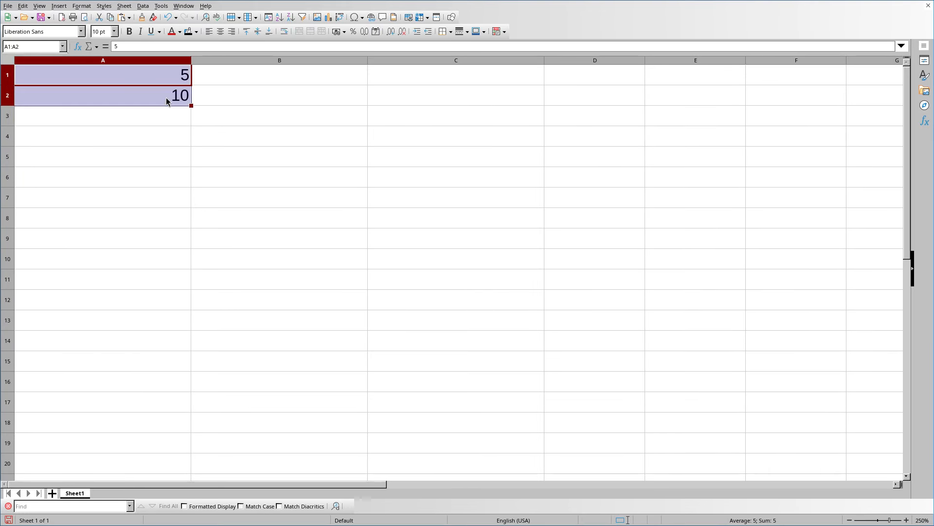
drag(191, 105, 191, 412)
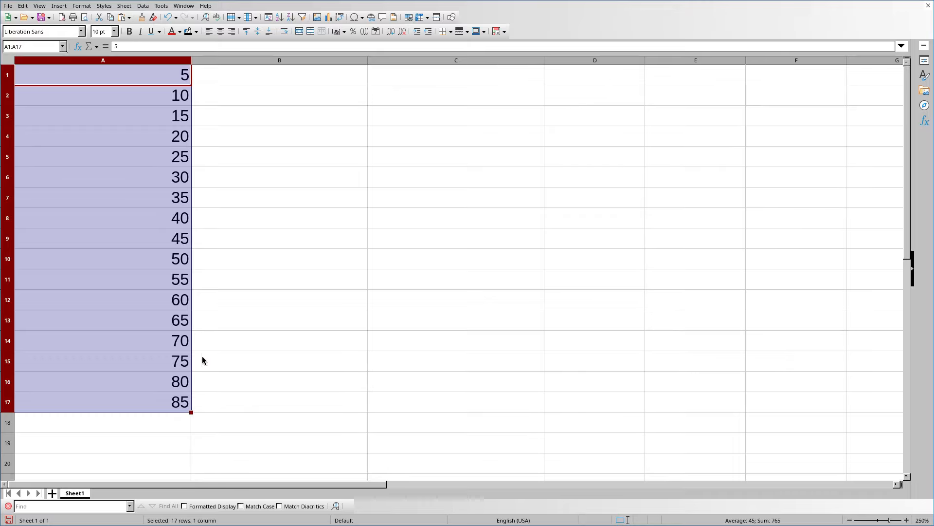
Enter 15 in B1 and extend the A1:B1 series across row 1 to E1 in increments of 10
click(244, 71)
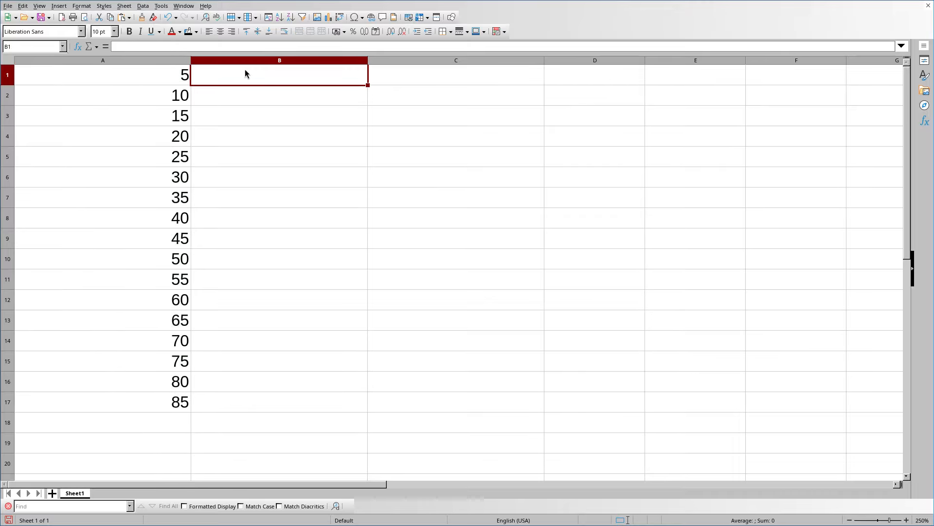
text(15)
drag(177, 82, 777, 90)
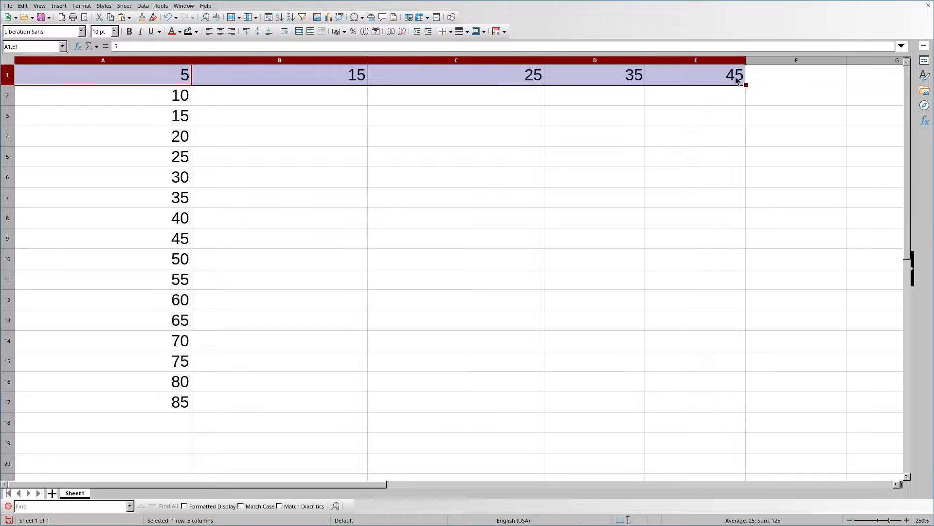
Undo the number fills and the entries of 15, 10 and 5, back to the single value 1 in A1
key(ctrl+z)
key(ctrl+z)
key(ctrl+z)
key(ctrl+z)
key(ctrl+z)
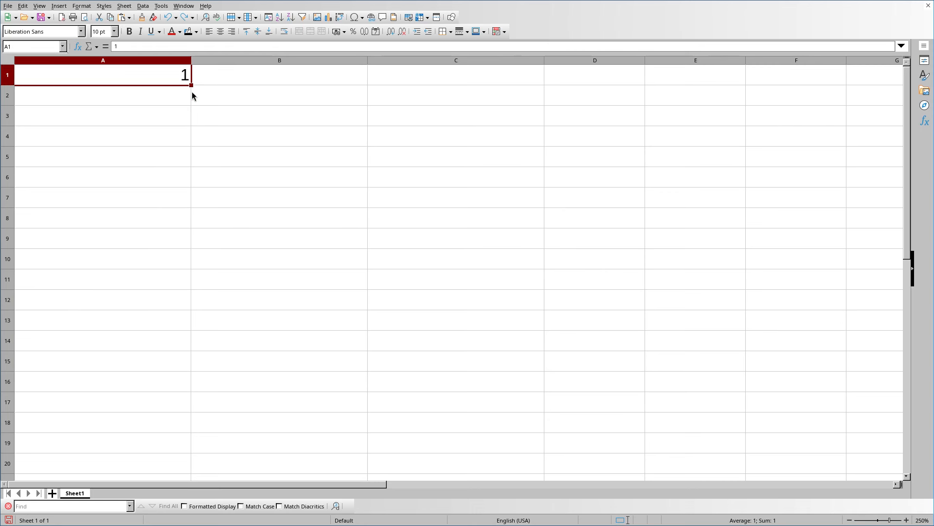
Insert the current date in A1 and fill consecutive dates down through A12
key(ctrl+semicolon)
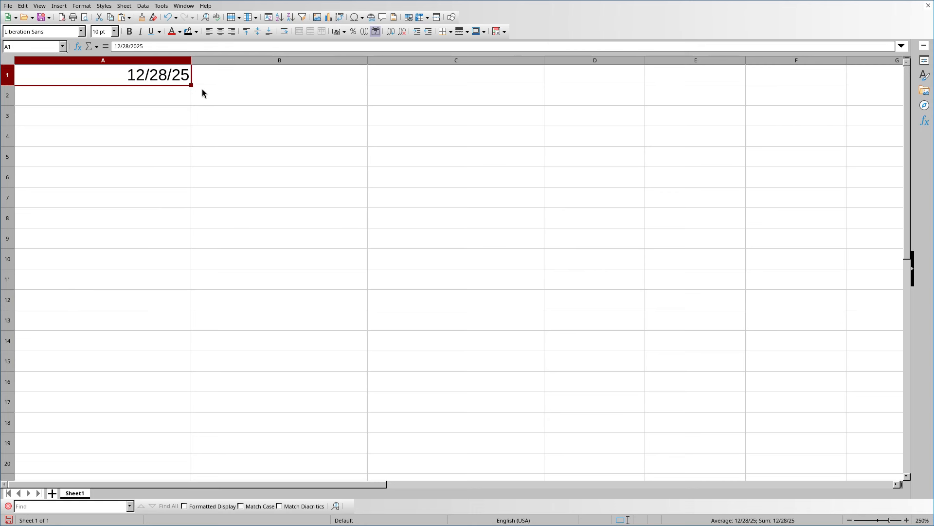
drag(191, 85, 197, 306)
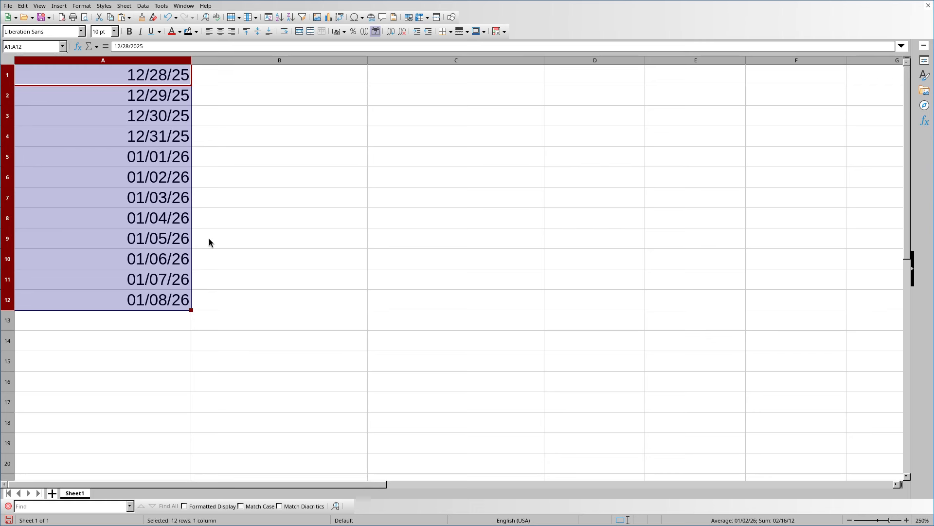
Try filling dates from A1 across row 1 to E1, and undo both date fills
click(175, 76)
drag(191, 86, 708, 81)
key(ctrl+z)
key(ctrl+z)
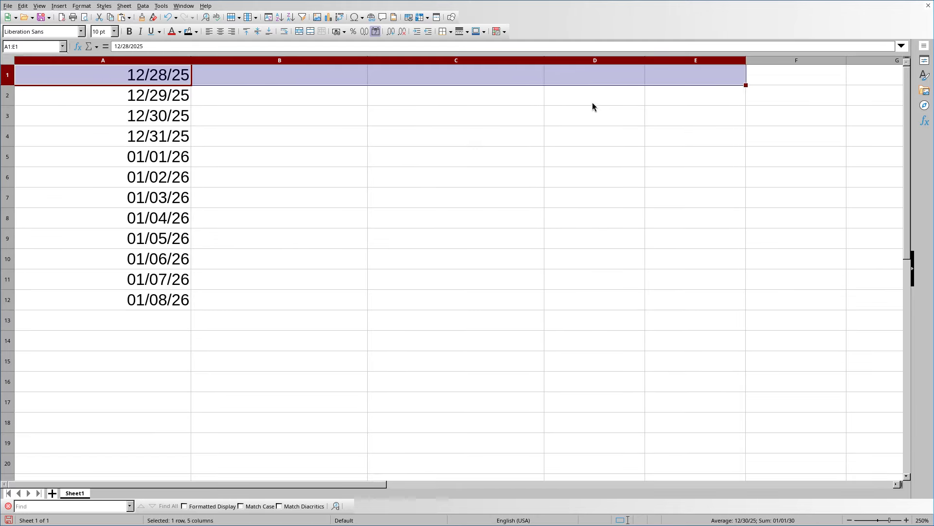
Copy the A1 date into A2, change it to 12/30/2025, and fill the two-day series down through A17
click(171, 96)
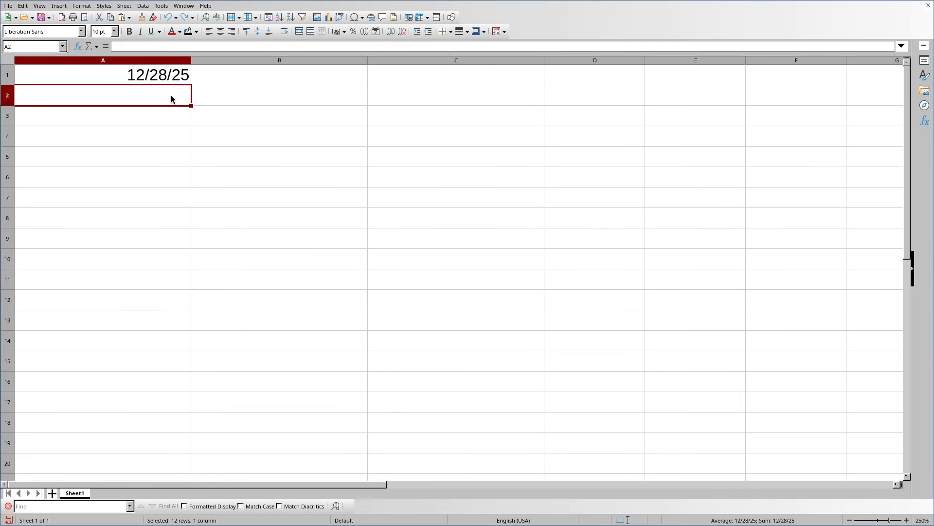
key(ctrl+d)
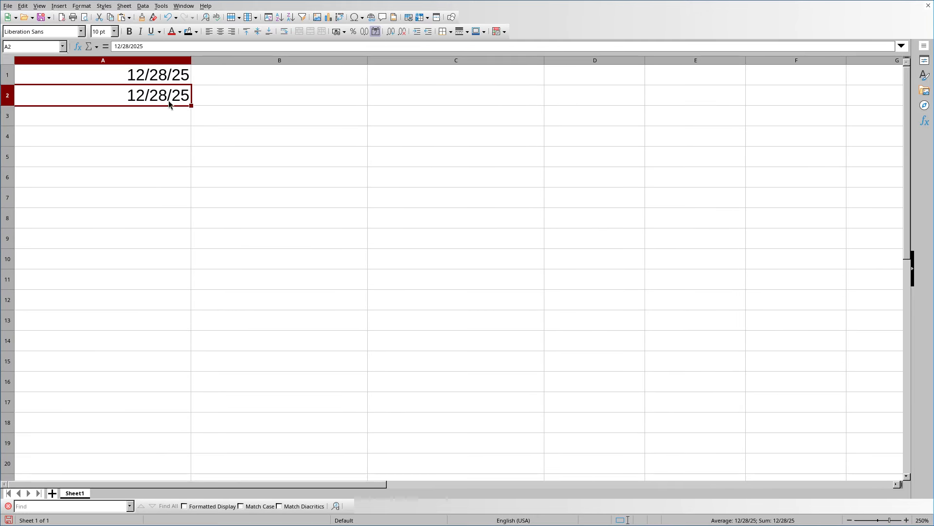
double_click(126, 46)
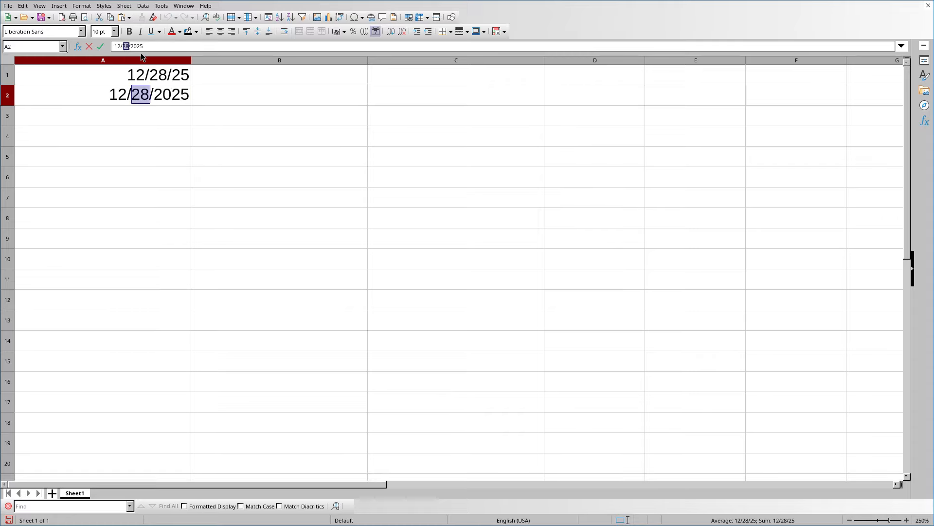
text(30)
drag(160, 78, 205, 404)
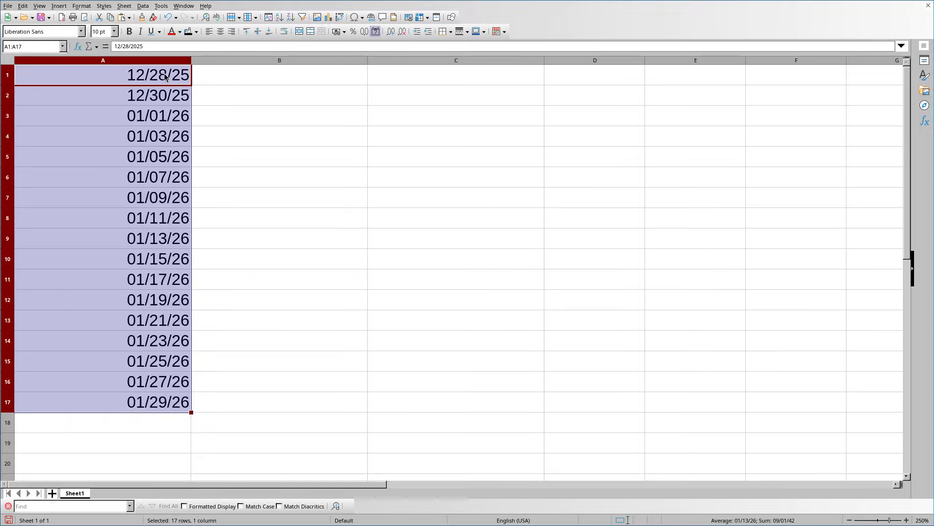
Insert the current date in B1 and change its month so the date is 01/28/2025
click(212, 74)
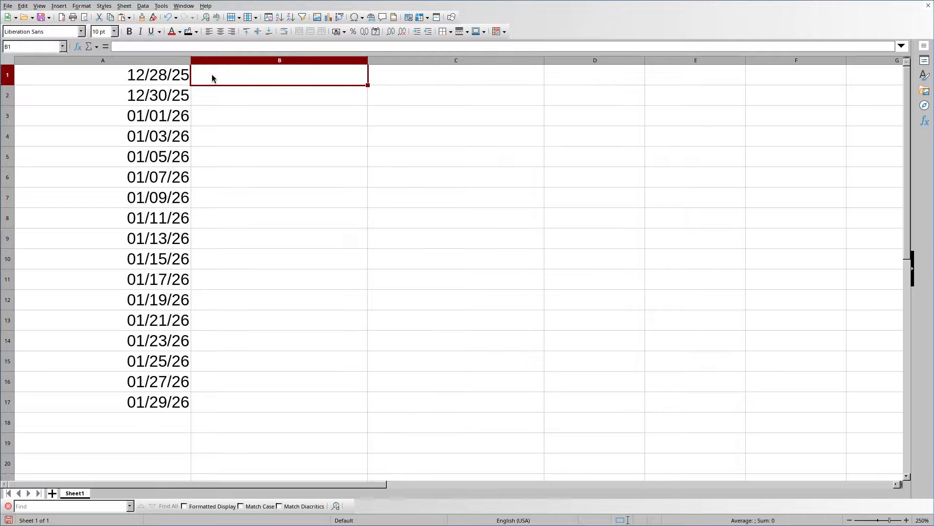
text(12/28/25)
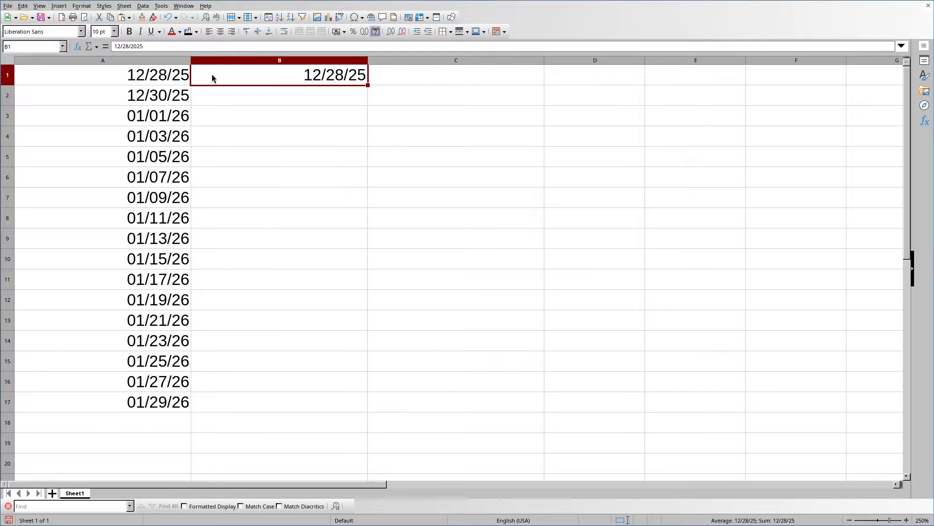
double_click(118, 46)
text(01)
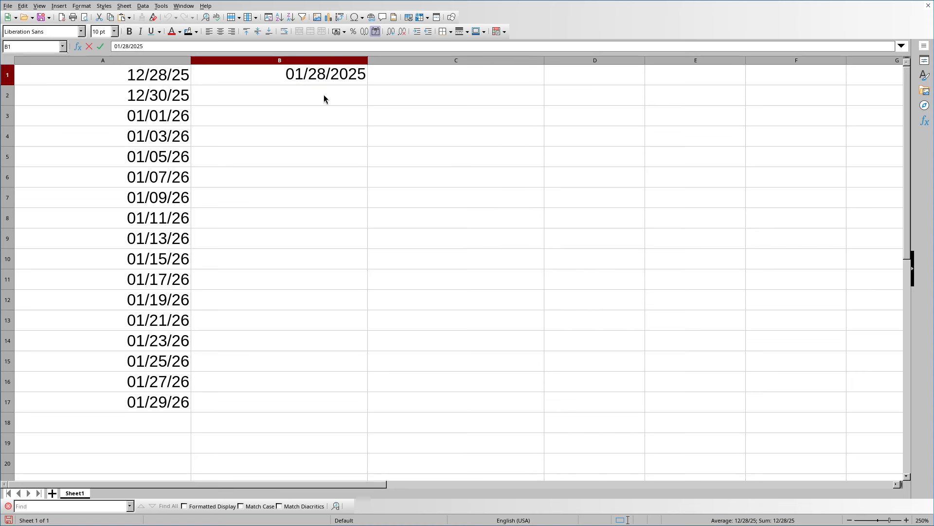
key(Return)
Try extending the A1:B1 date series across row 1 to F1
key(ctrl+Home)
shift+click(244, 80)
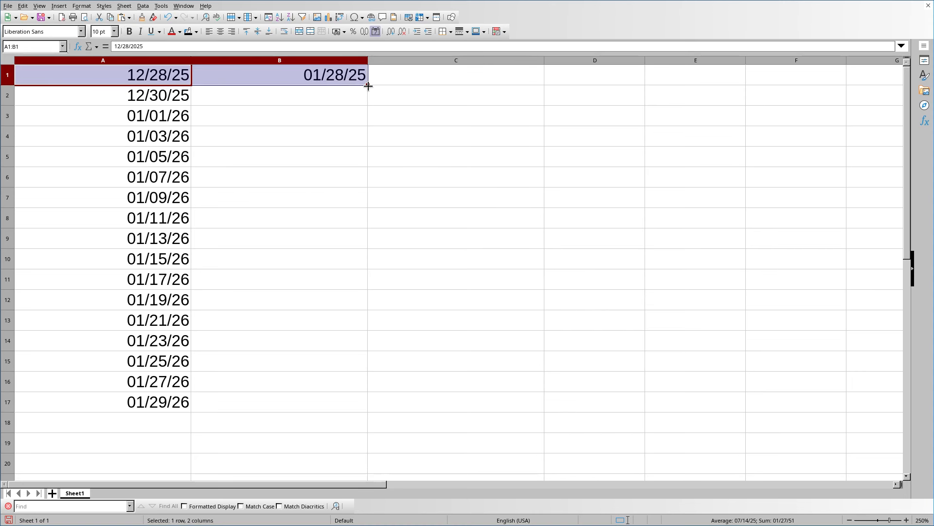
drag(368, 85, 860, 90)
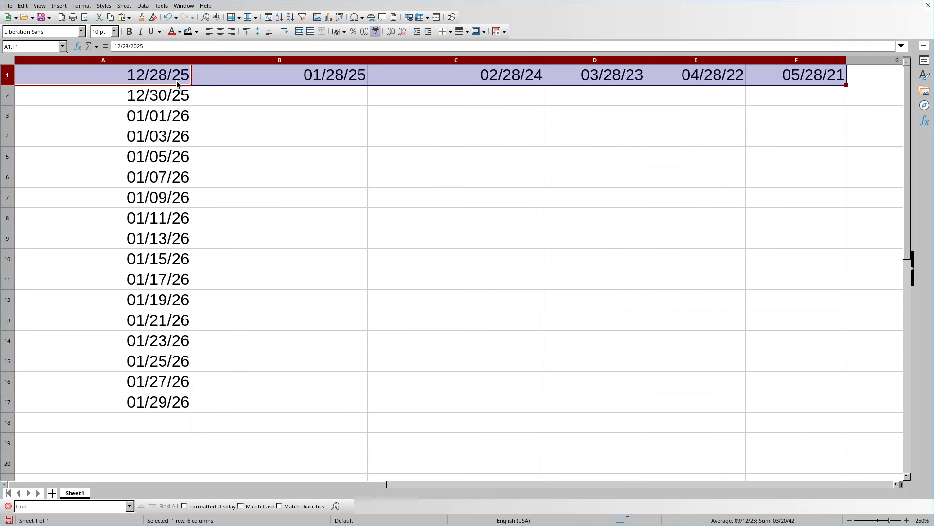
click(334, 75)
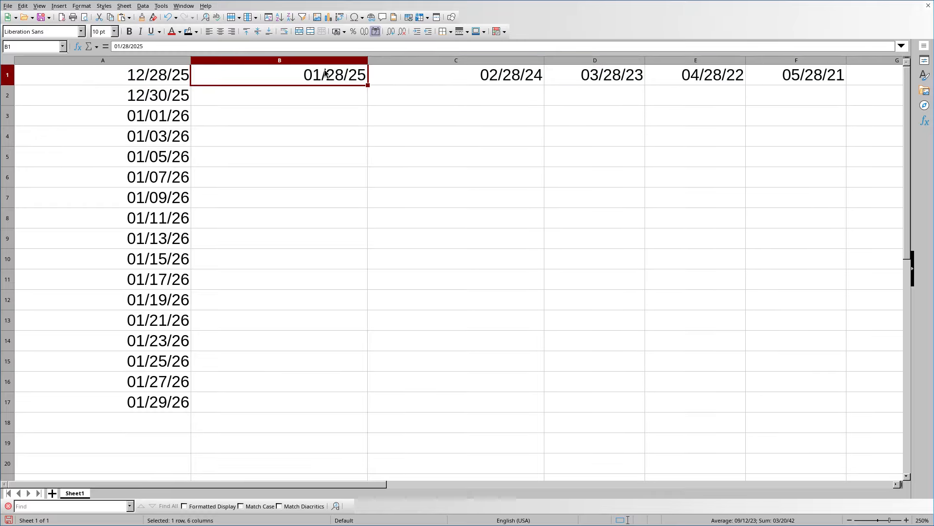
key(ctrl+z)
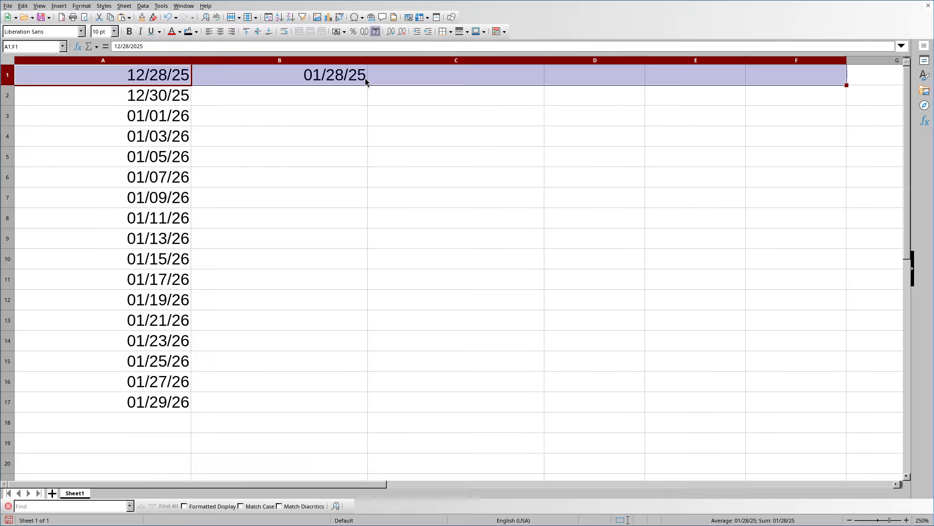
Change the B1 date to 01/28/2026 and fill the A1:B1 monthly date series across row 1 to F1
click(360, 76)
double_click(362, 75)
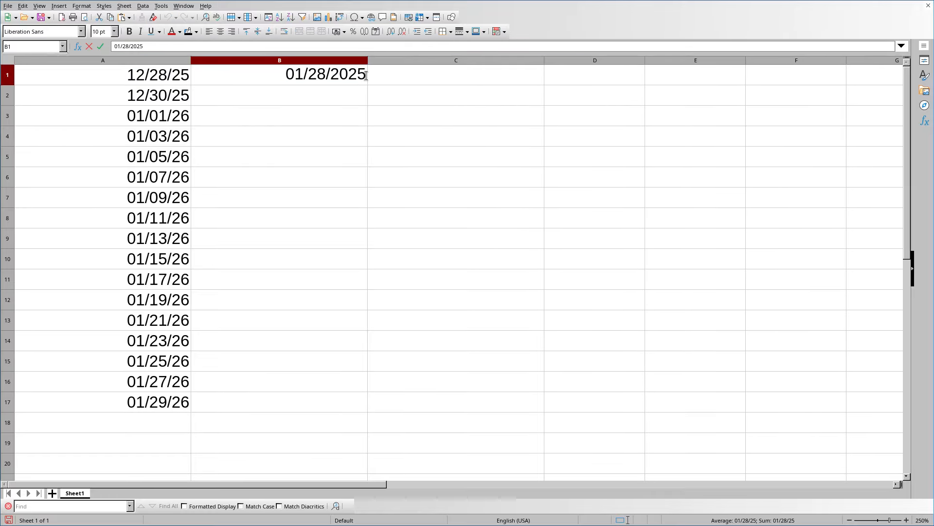
key(BackSpace)
text(6)
click(167, 77)
shift+click(360, 80)
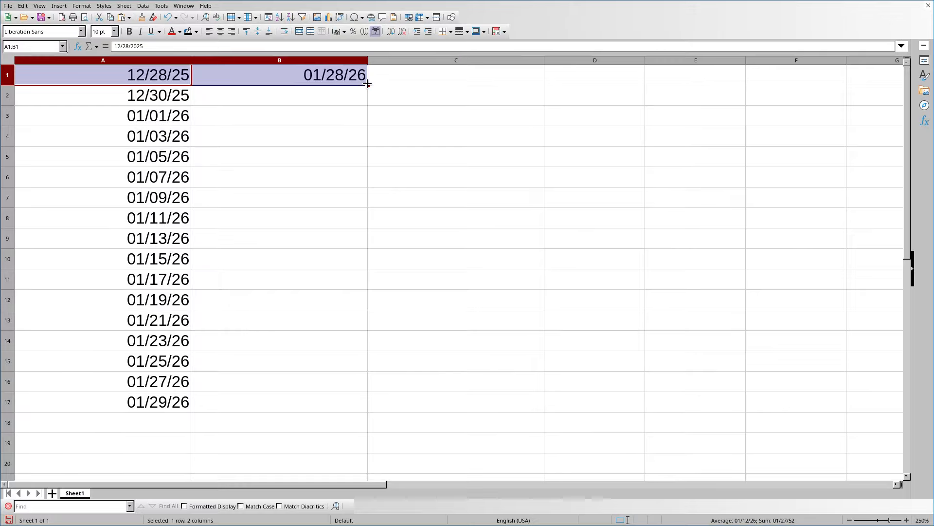
drag(367, 85, 848, 85)
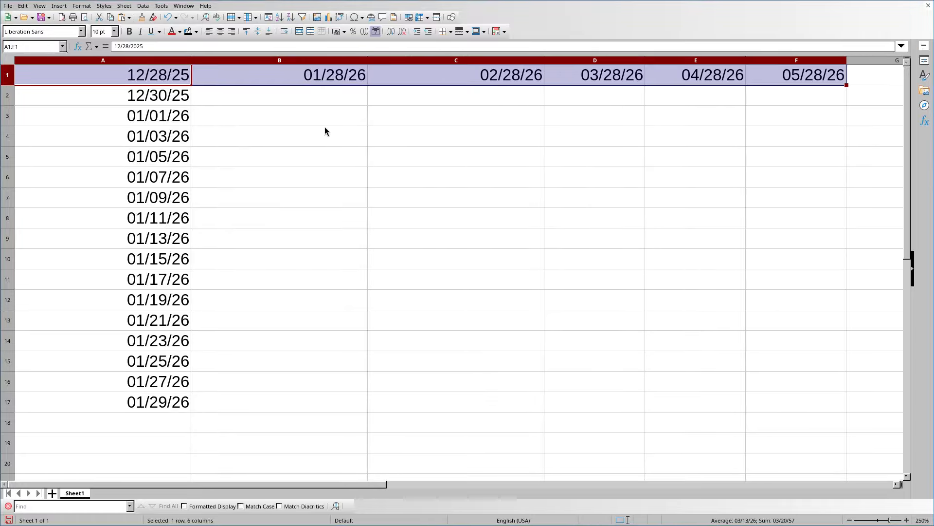
Undo the earlier row and column date entries and fills, back to an empty sheet
key(ctrl+z)
key(ctrl+z)
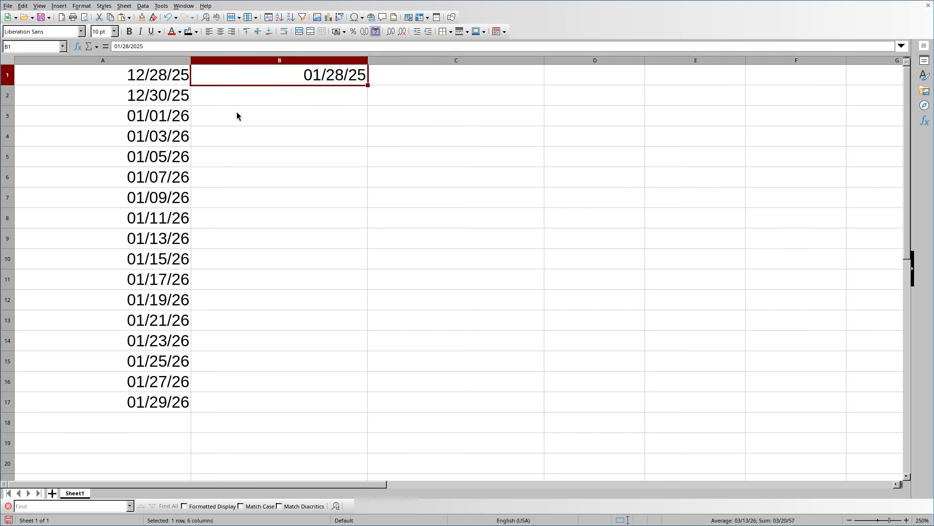
key(ctrl+z)
key(ctrl+z)
key(ctrl+z)
key(ctrl+z)
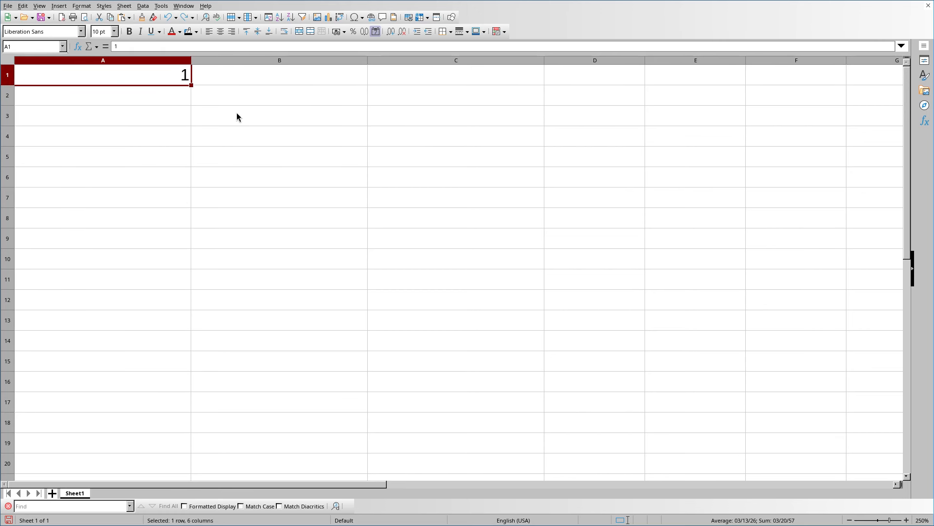
key(ctrl+z)
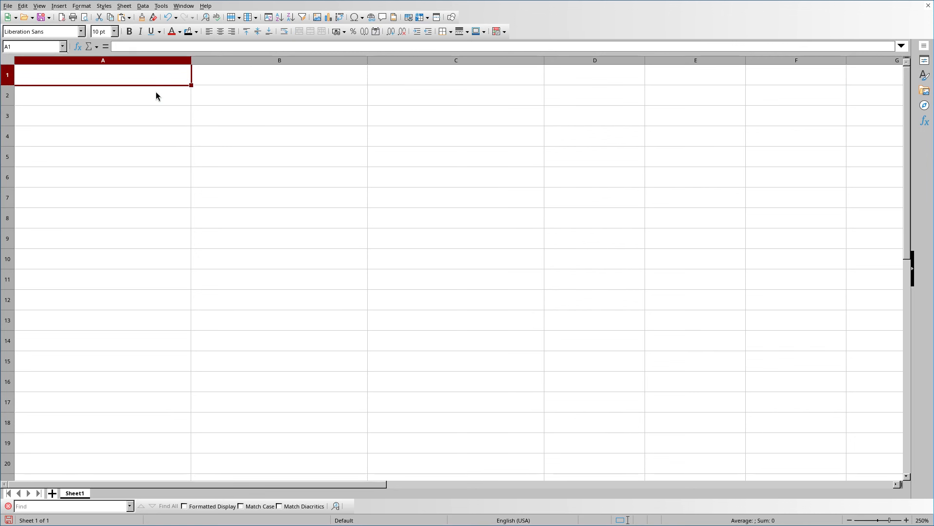
Enter the headers "A Shift", "B Shift" and "C Shift" in A1, B1 and C1
text(A Shift)
key(Return)
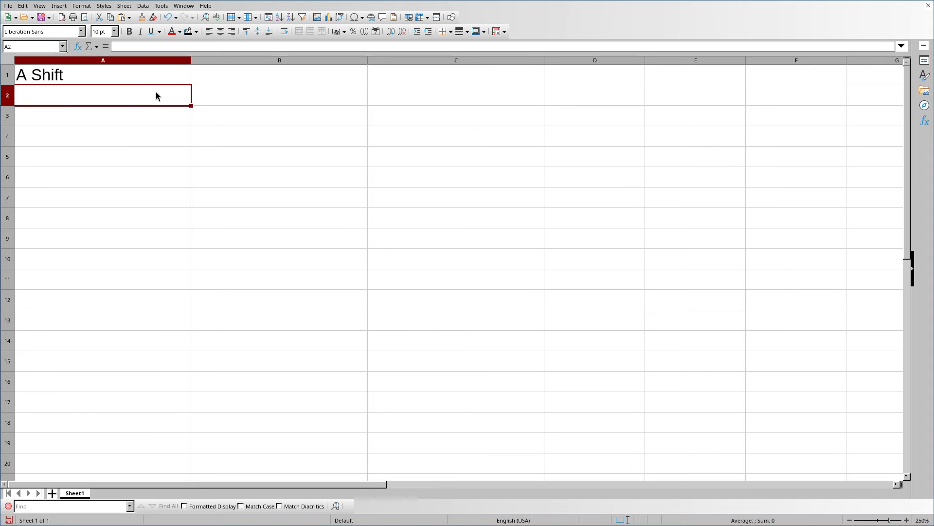
key(Tab)
key(Up)
text(B )
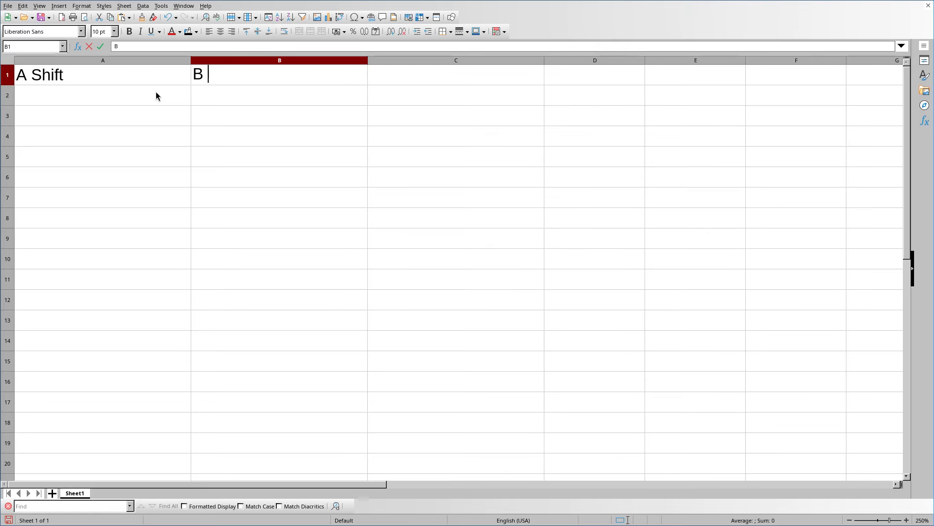
text(Shift)
key(Return)
key(Tab)
key(Up)
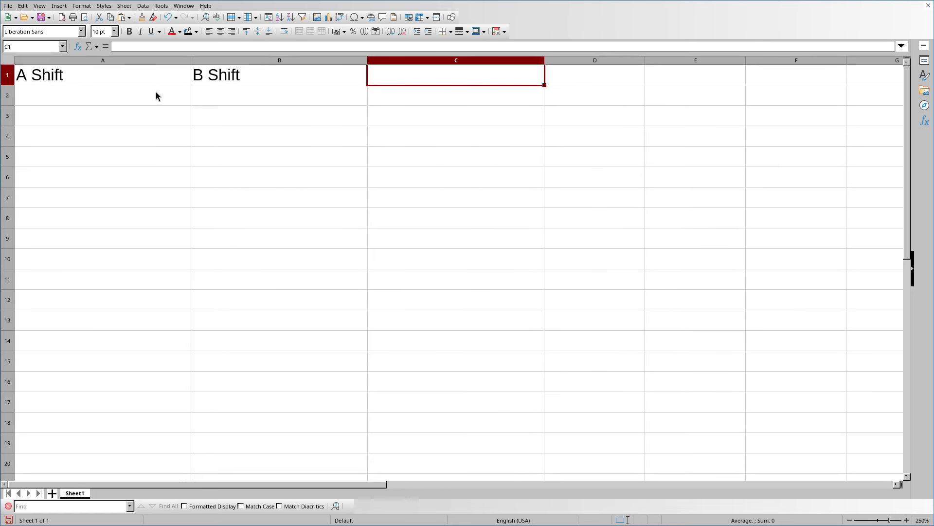
text(C Shi)
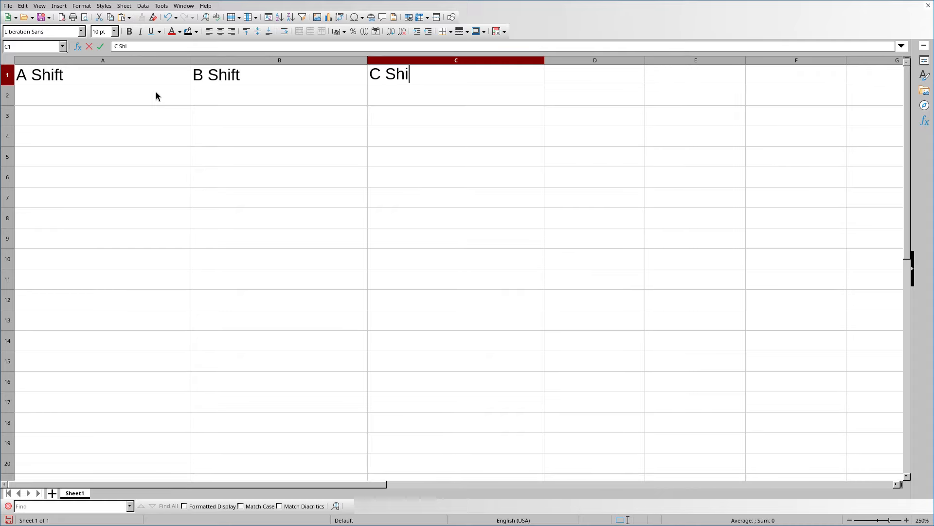
text(ft)
key(Return)
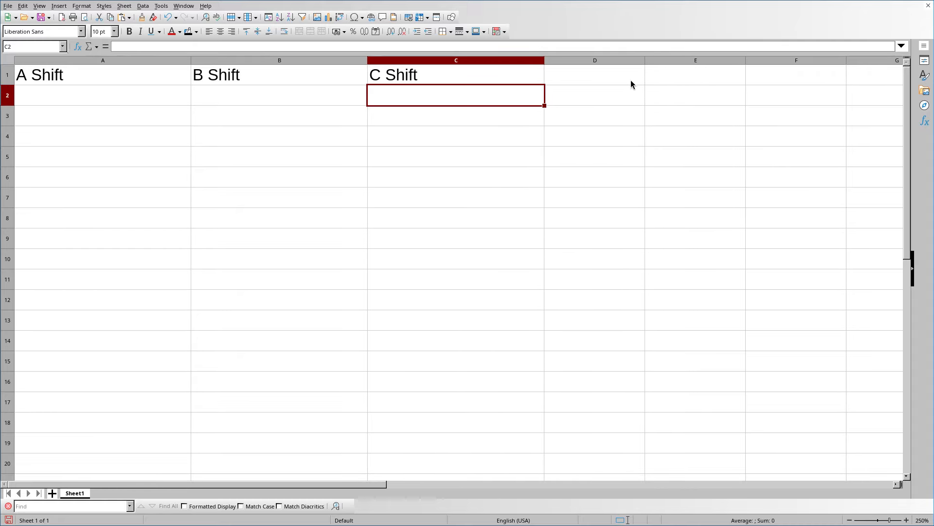
Try filling a sample first name from D1 down through D17, and undo both the fill and the entry
click(627, 78)
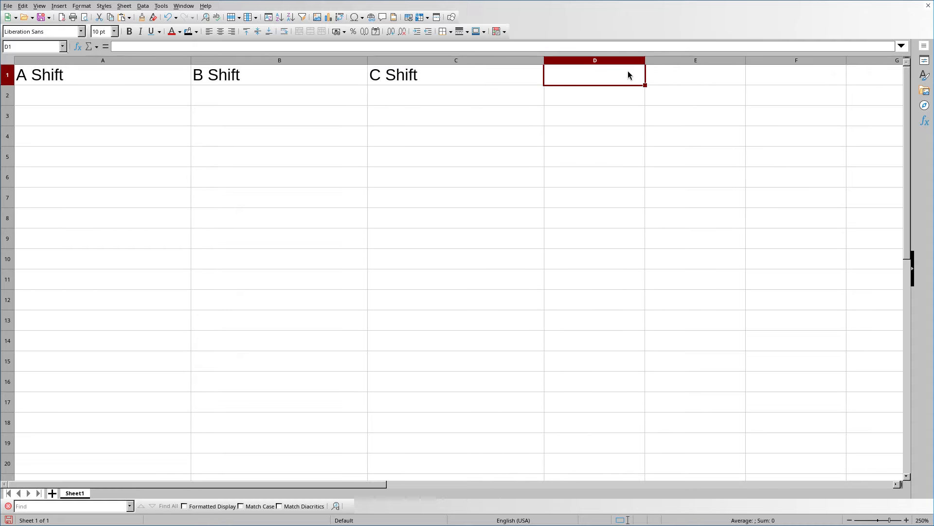
text(bob)
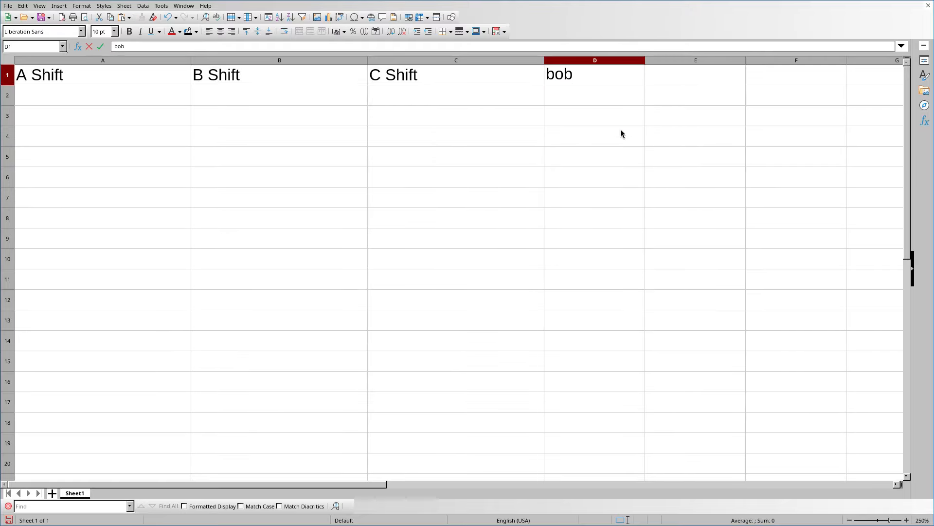
key(Return)
click(598, 84)
drag(645, 85, 645, 411)
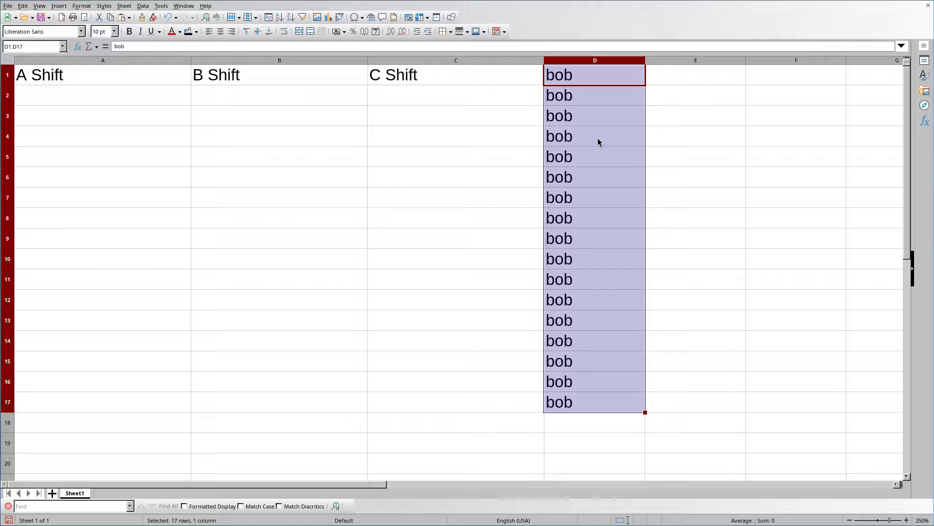
key(ctrl+z)
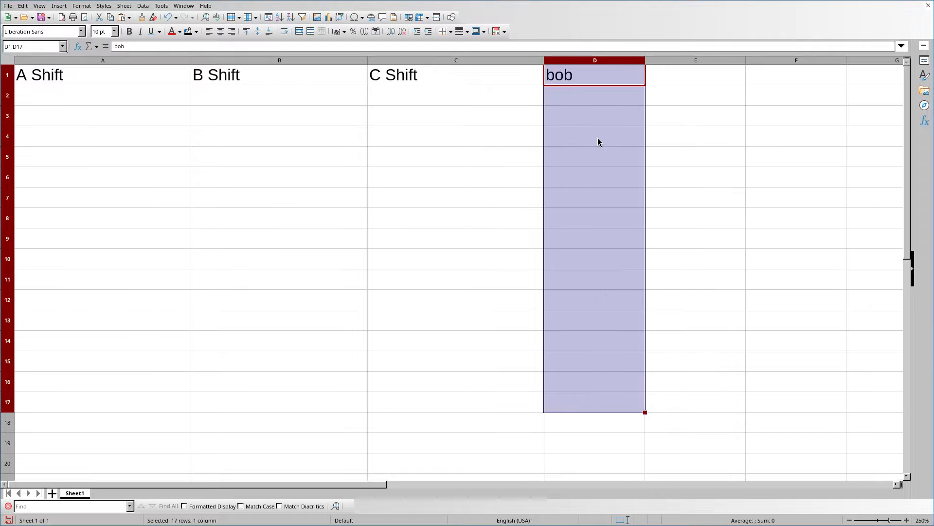
key(ctrl+z)
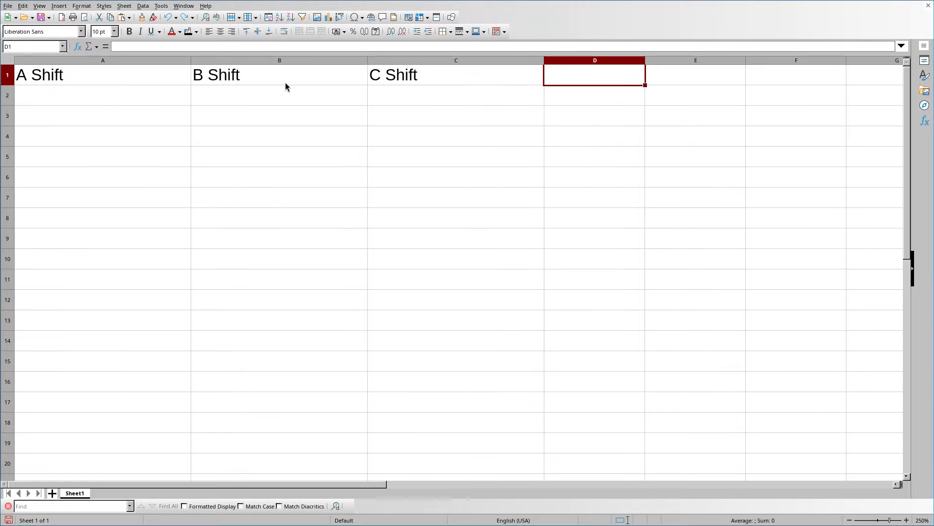
Insert the current date in A2 and fill the daily series across to C2 and down to A3
click(141, 98)
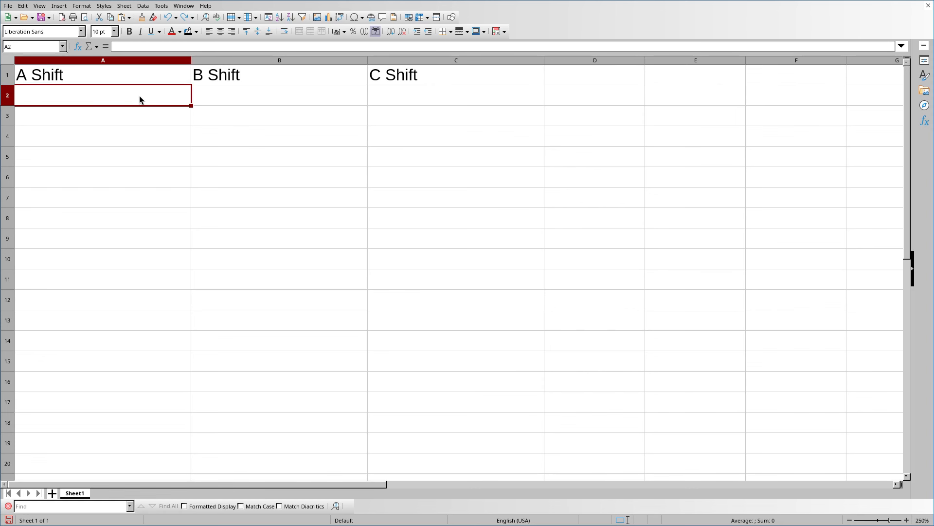
key(ctrl+semicolon)
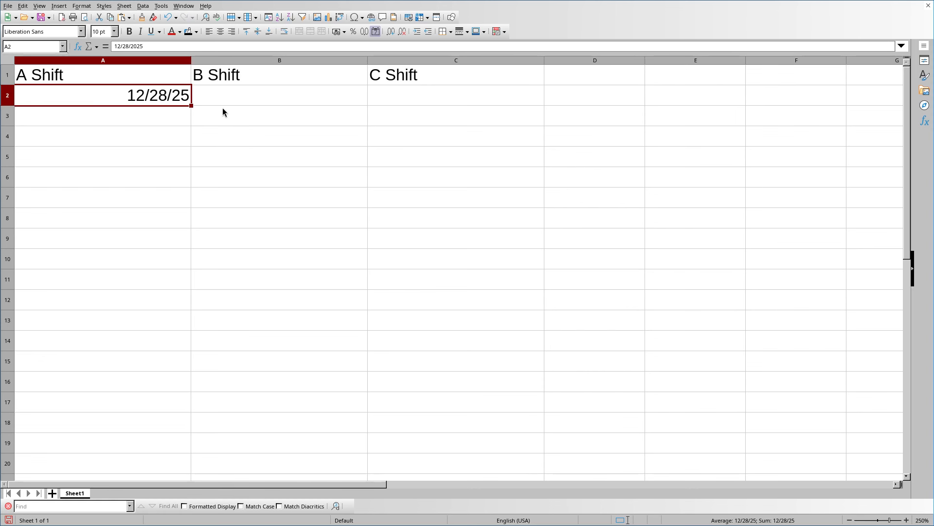
drag(191, 105, 525, 104)
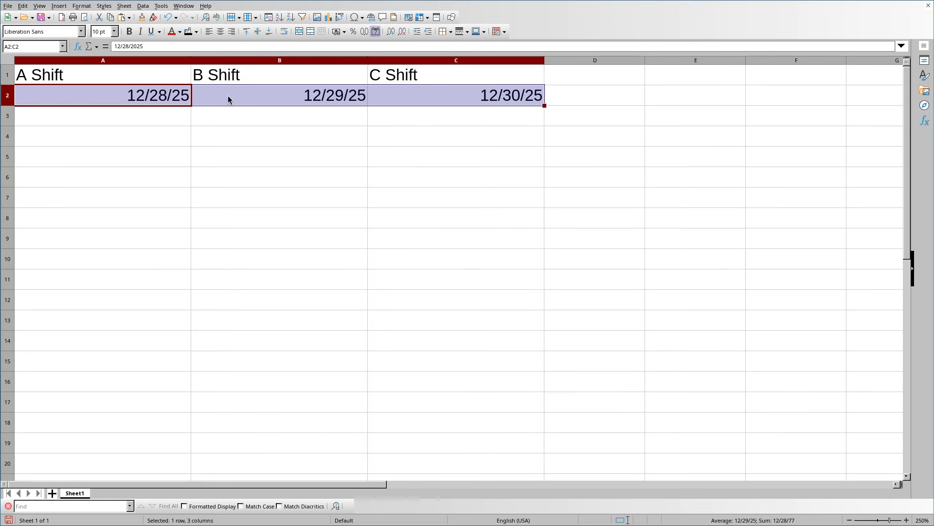
click(155, 99)
drag(191, 106, 191, 126)
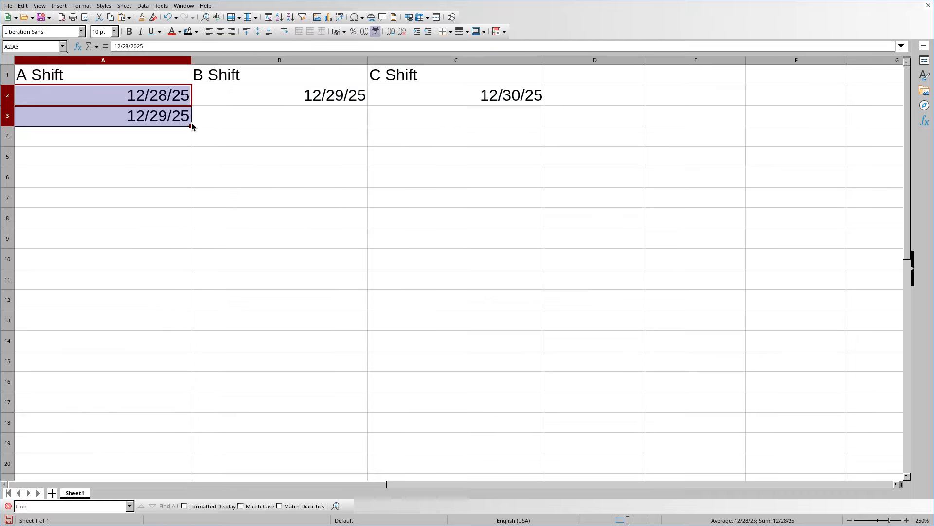
Change the A3 date to 12/31/2025
double_click(153, 118)
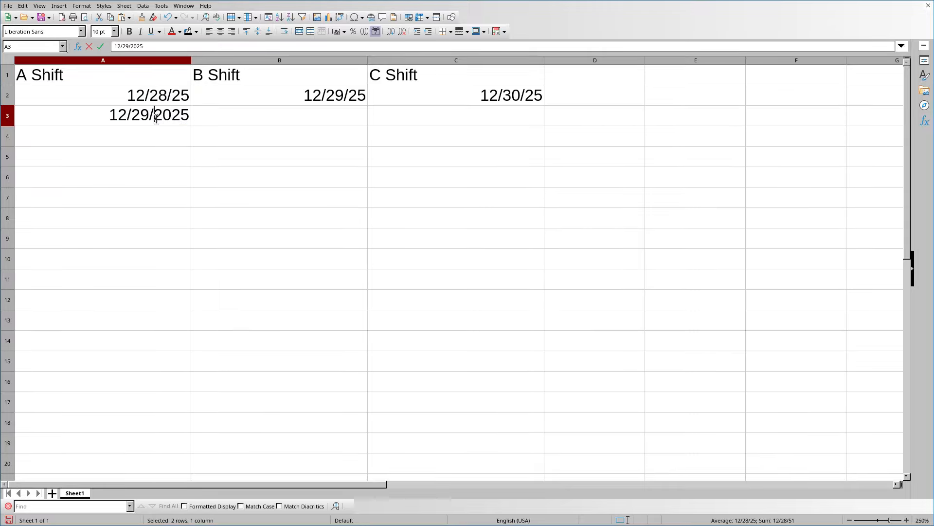
key(BackSpace)
key(BackSpace)
text(31)
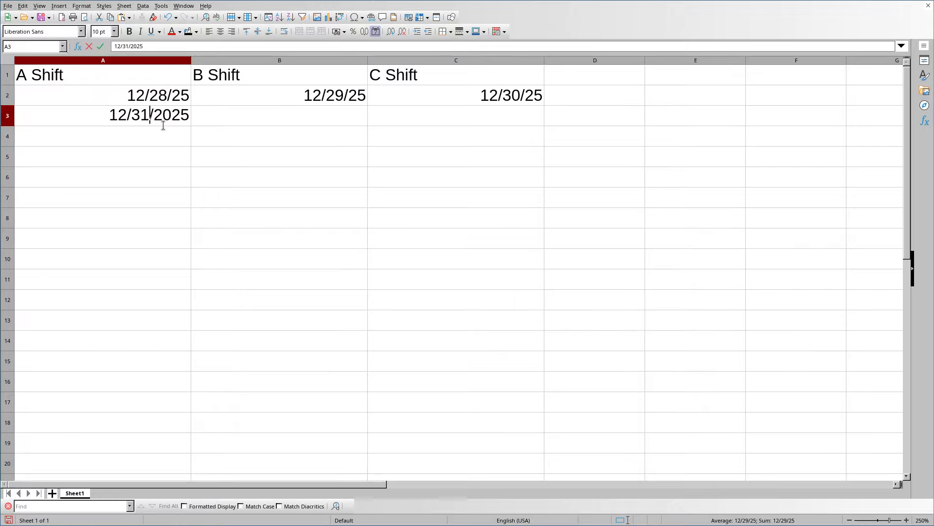
click(217, 141)
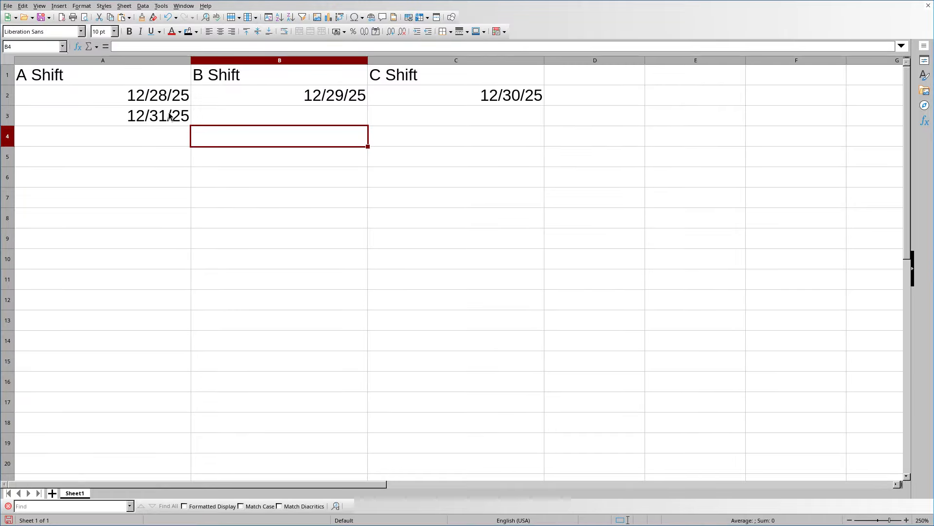
Fill the three-day date series from A2:A3 down column A through A68
click(153, 98)
click(177, 115)
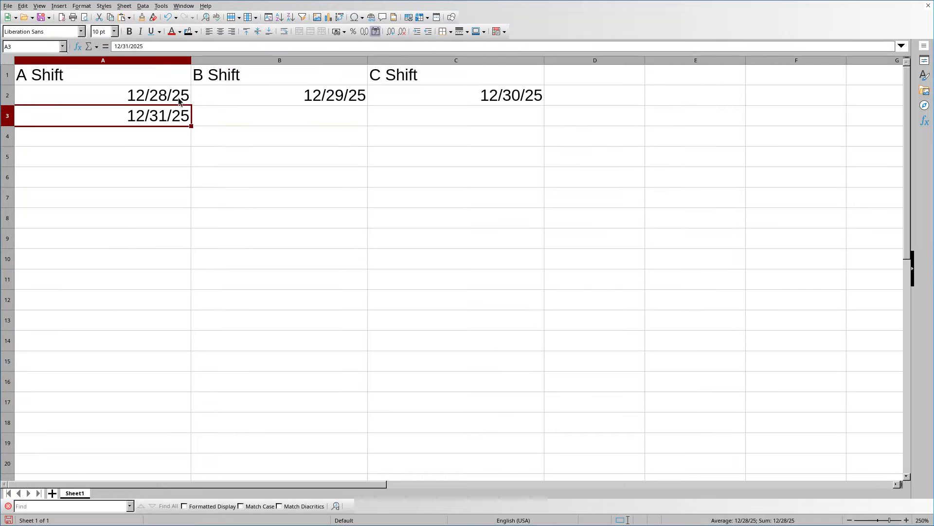
click(177, 99)
shift+click(186, 121)
drag(191, 126, 186, 446)
scroll(150, 366, up, 16)
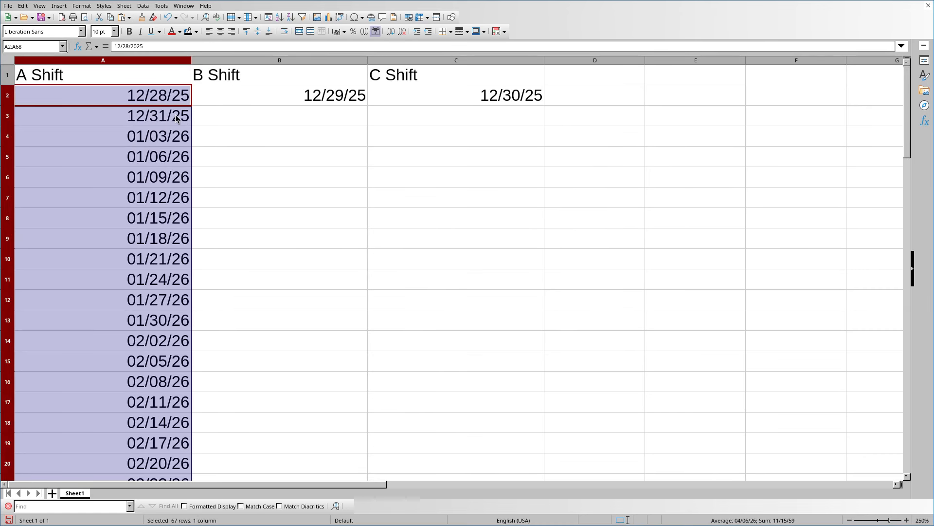
Undo the three-day fill and the A3 date change, and dismiss the desktop notifications
click(177, 117)
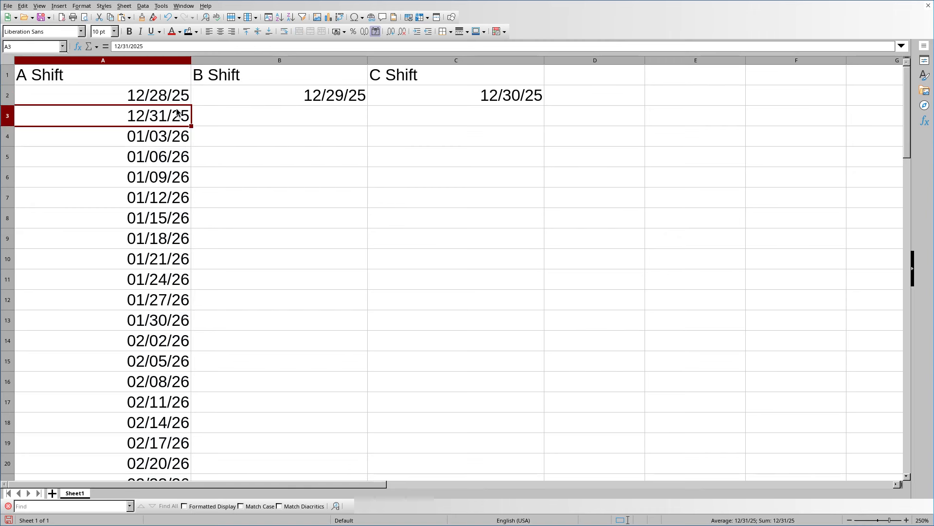
click(176, 97)
key(ctrl+z)
key(ctrl+z)
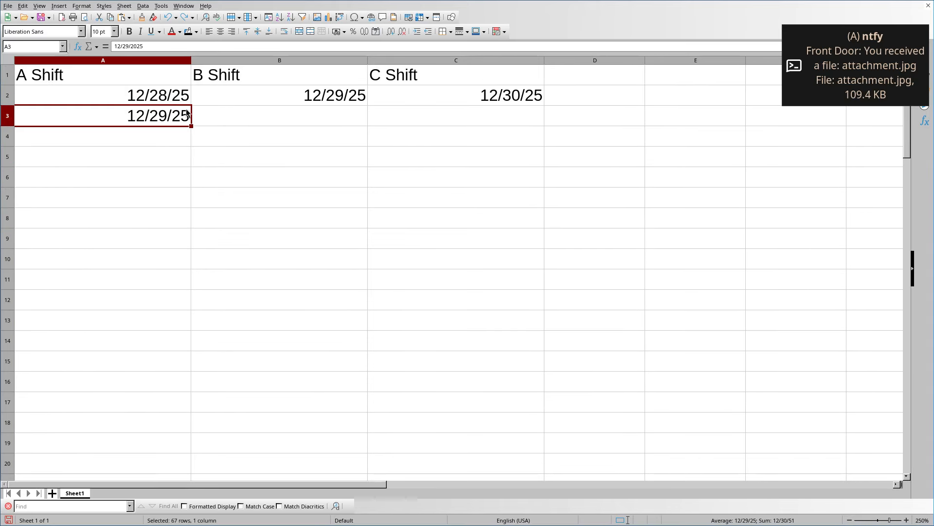
click(851, 72)
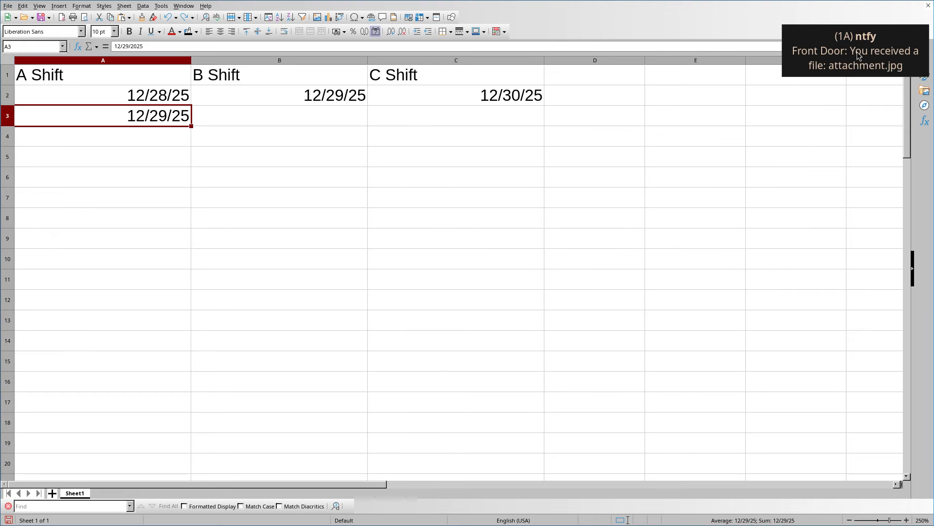
click(888, 50)
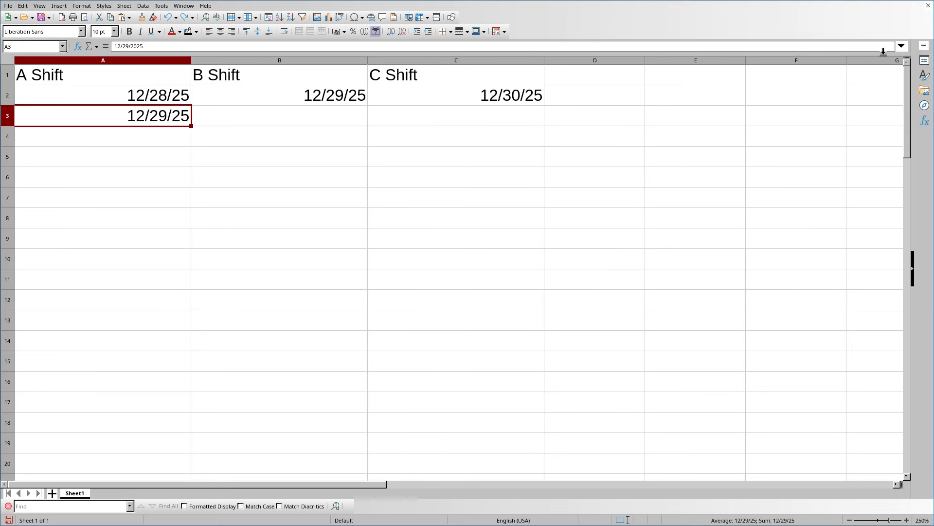
Change the A3 date under the A Shift header to 12/30/2025
double_click(158, 118)
key(BackSpace)
key(BackSpace)
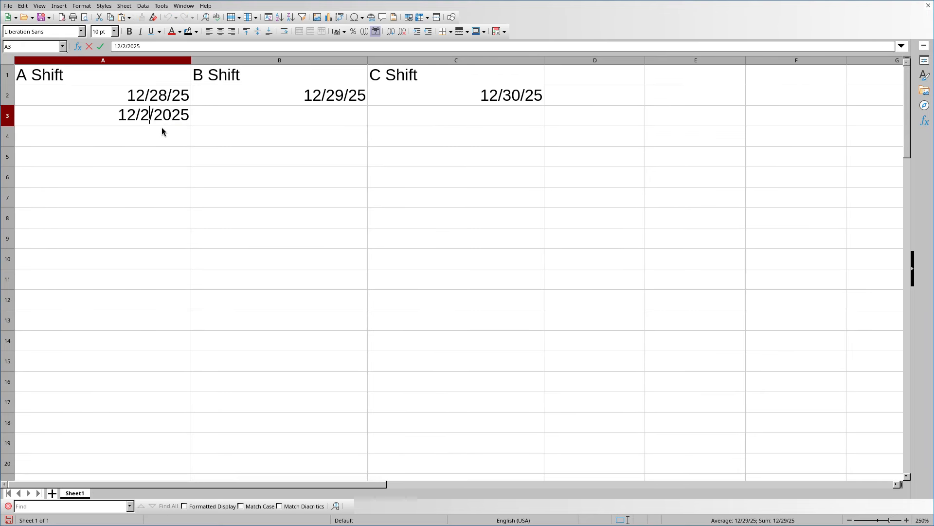
text(30)
key(Return)
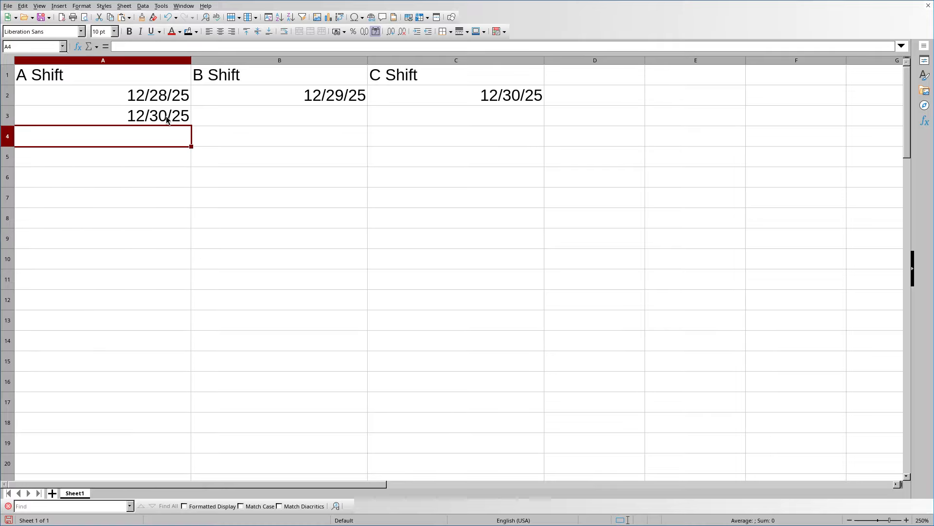
Fill the two-day date series from A2:A3 down to row 17 and across to column C, covering A2:C17
key(Up)
key(Up)
shift+click(168, 112)
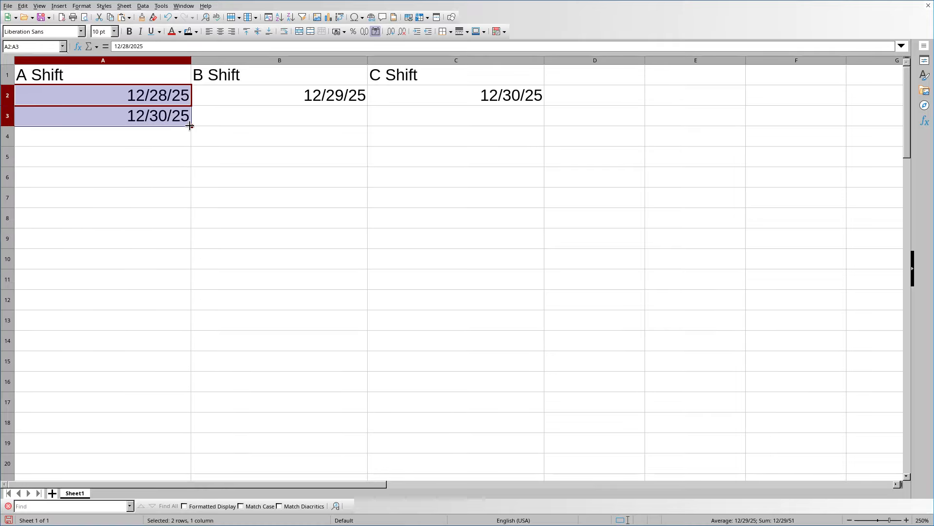
drag(191, 126, 553, 396)
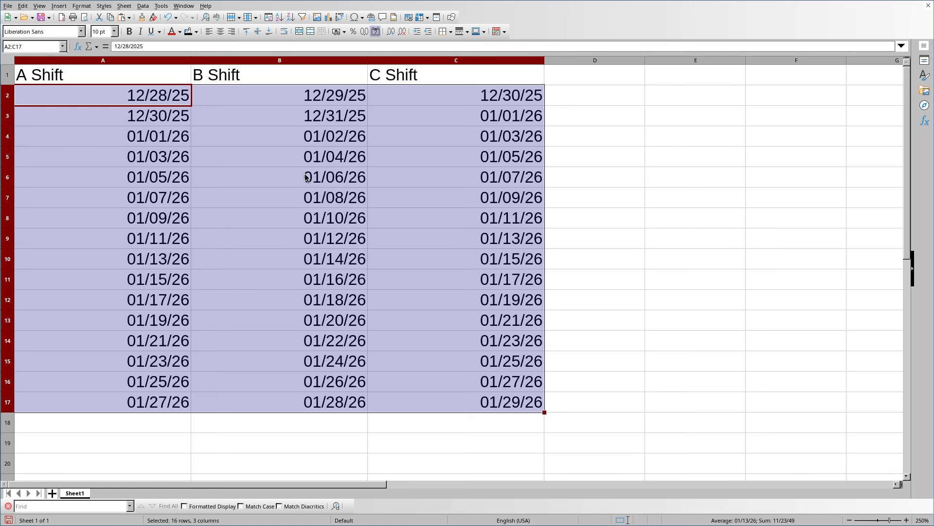
Clear all contents of the sheet
key(ctrl+a)
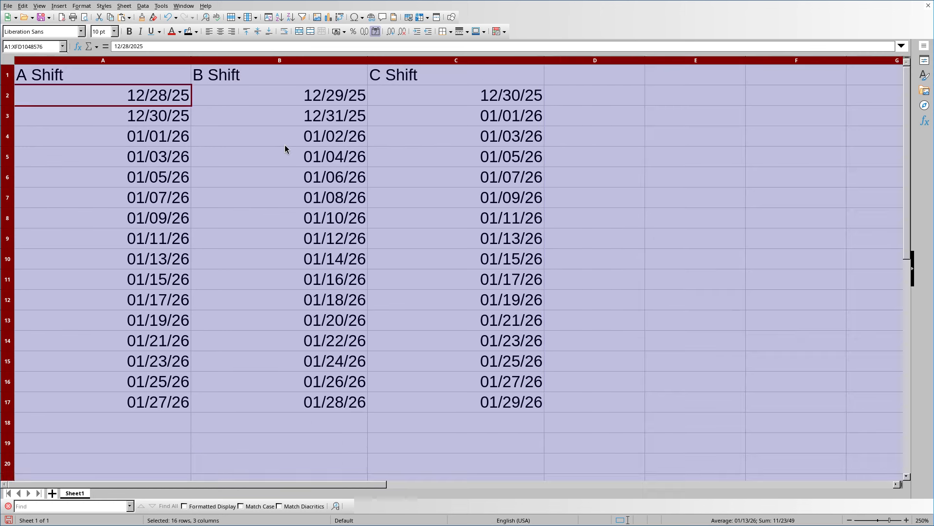
key(Delete)
Fill B1:B12 downward with a linear series using start value 1 and increment 5
click(304, 75)
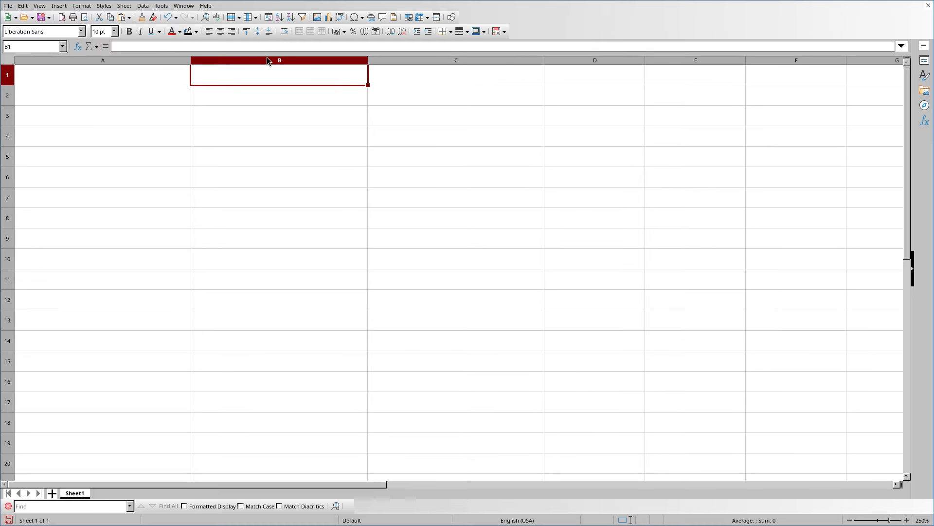
shift+click(300, 293)
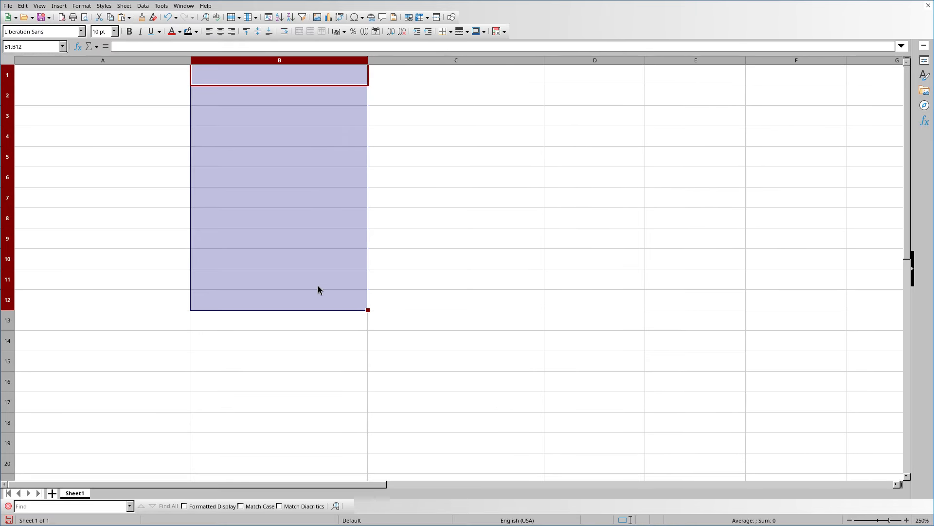
click(124, 6)
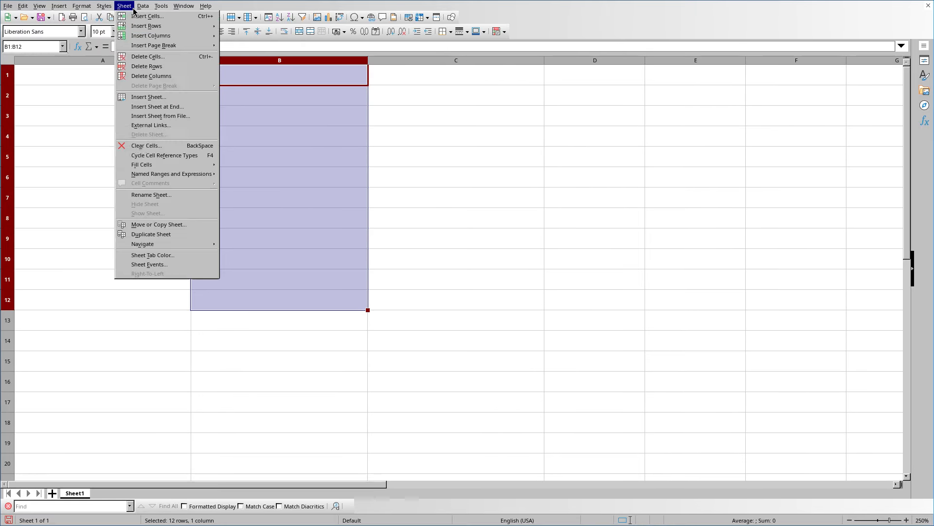
mouse_move(166, 166)
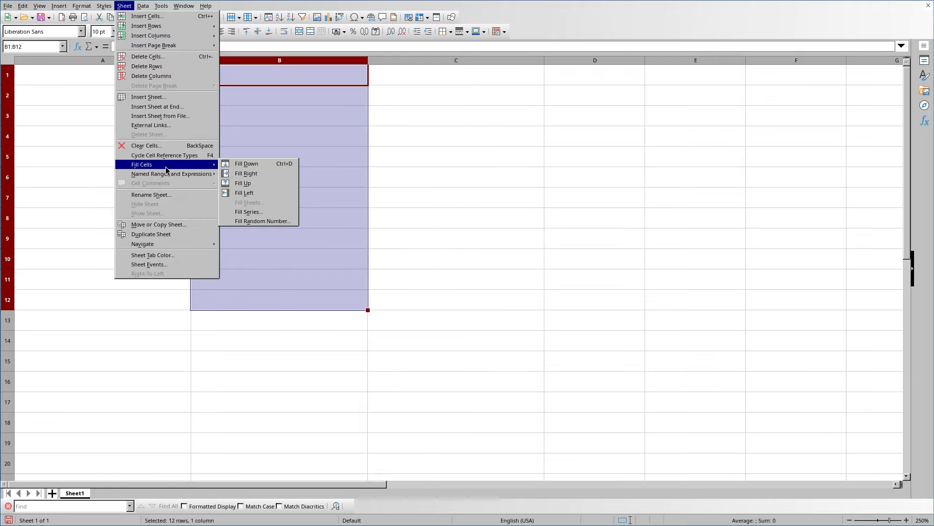
click(267, 215)
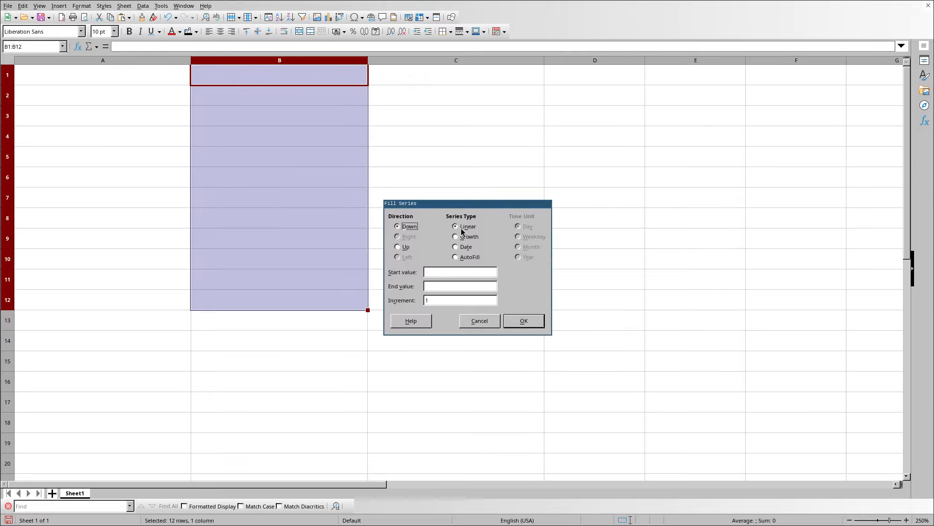
click(447, 271)
text(1)
key(Tab)
key(Tab)
text(5)
click(524, 320)
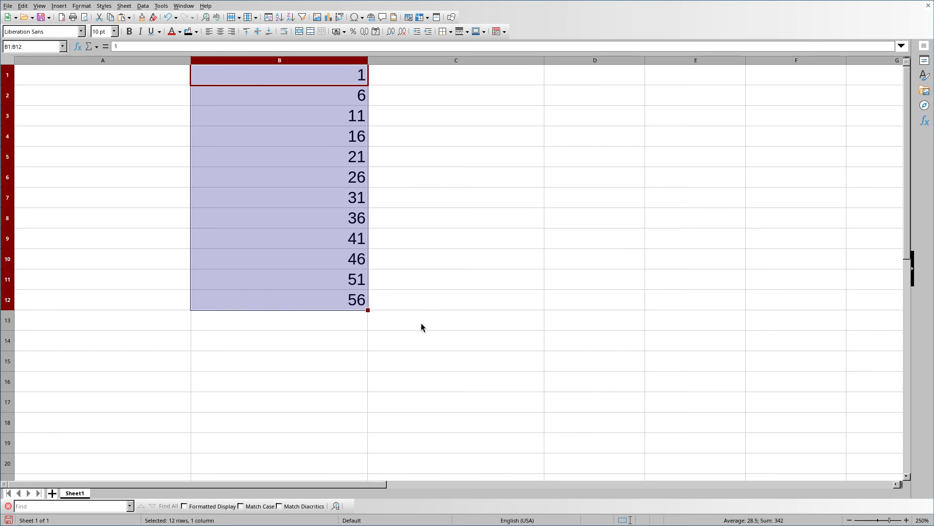
Clear B1:B12 and fill the whole of column B downward with a linear series starting at 500 with increment 5
key(Delete)
click(331, 60)
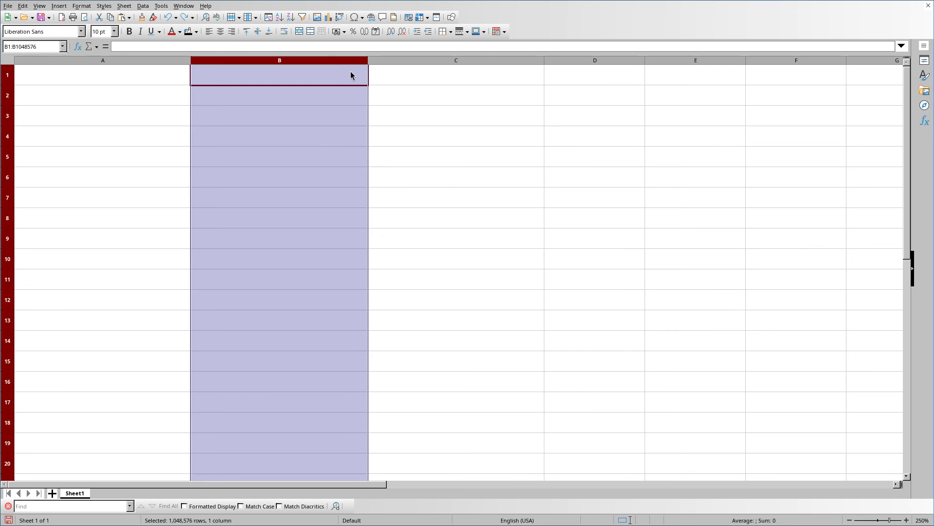
click(132, 6)
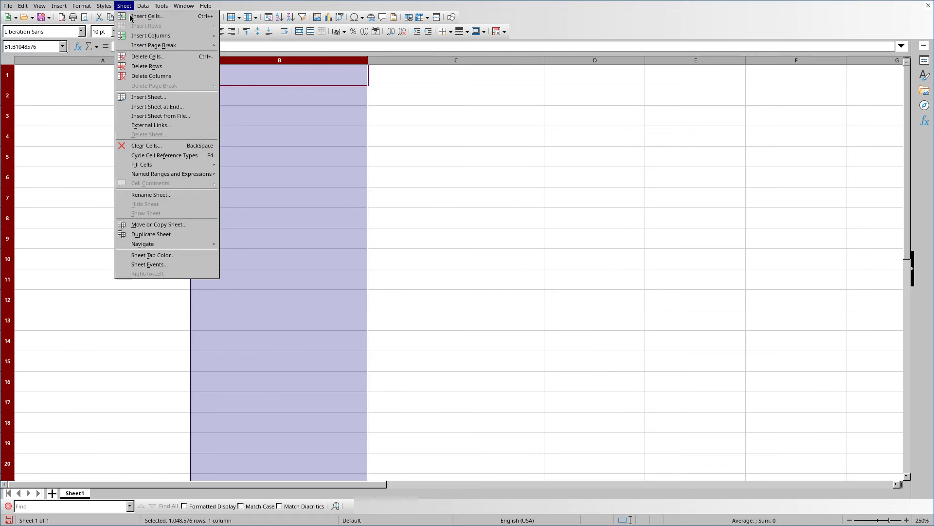
mouse_move(155, 164)
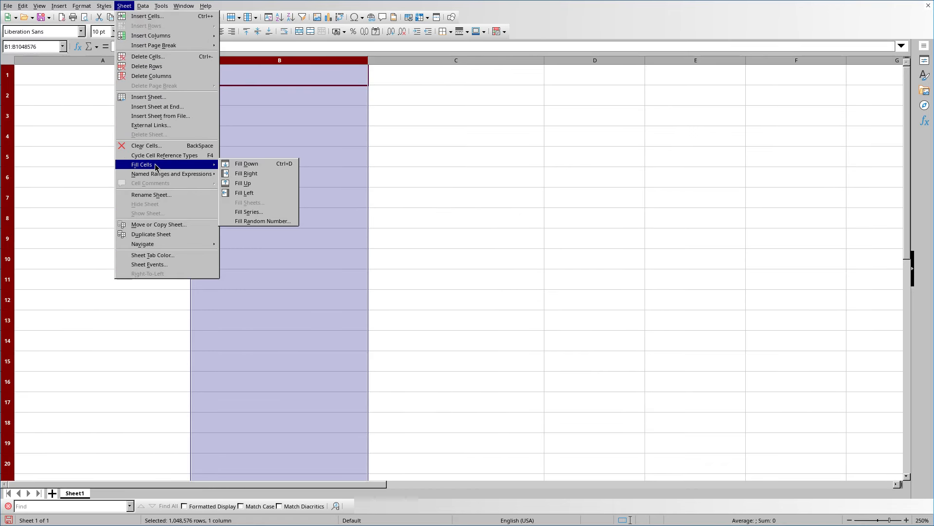
click(257, 212)
click(450, 272)
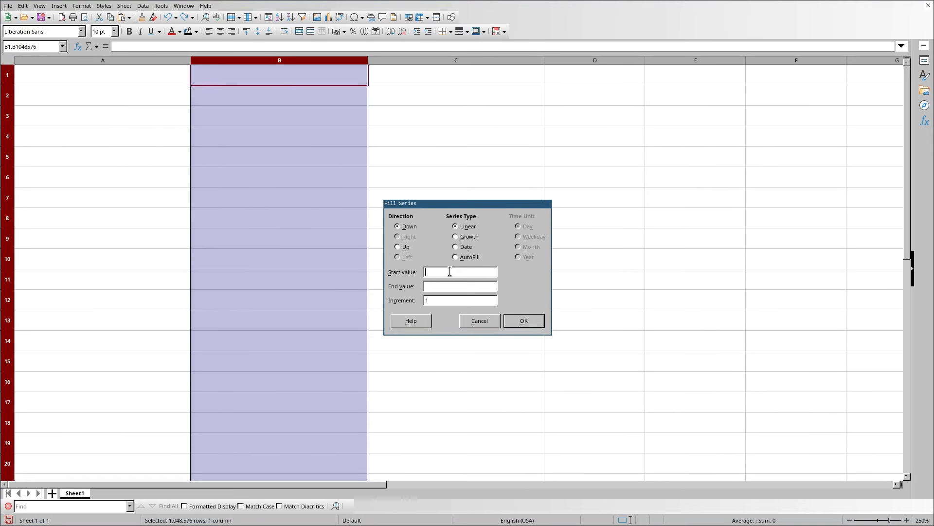
click(446, 299)
key(BackSpace)
click(518, 316)
Examine the filled series further down column B and return to the first rows
scroll(339, 173, down, 8)
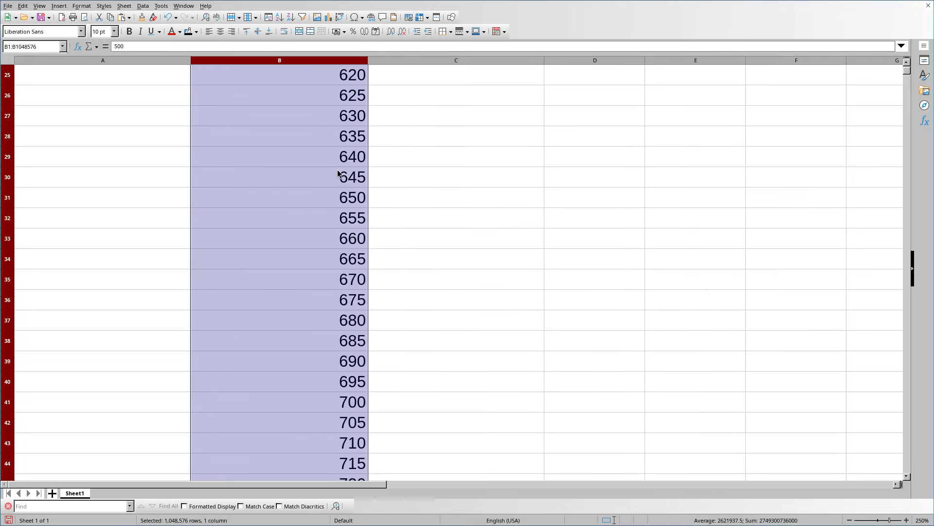
scroll(338, 174, down, 8)
drag(907, 74, 880, 57)
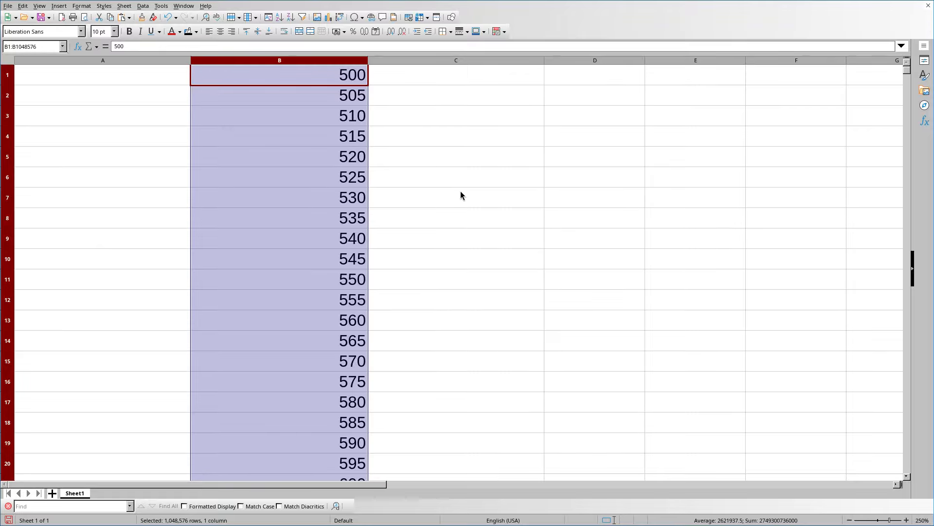
click(318, 78)
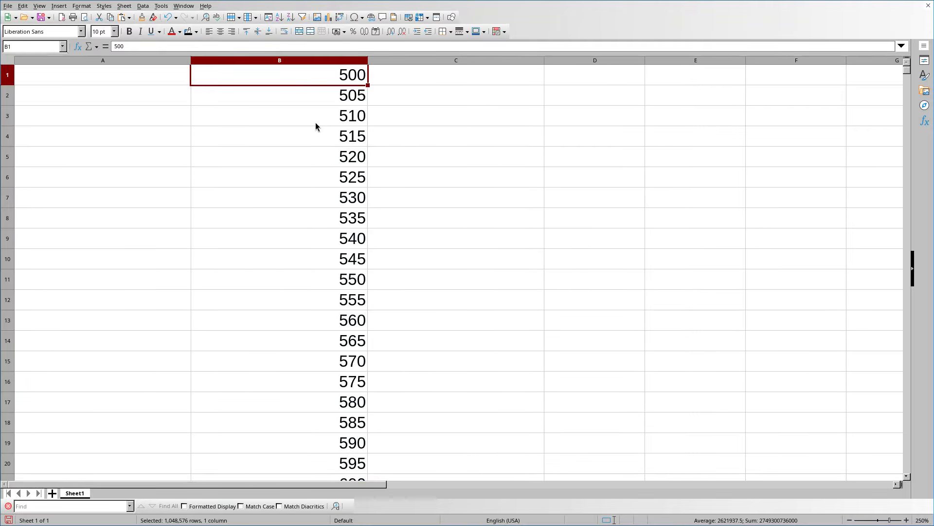
click(315, 123)
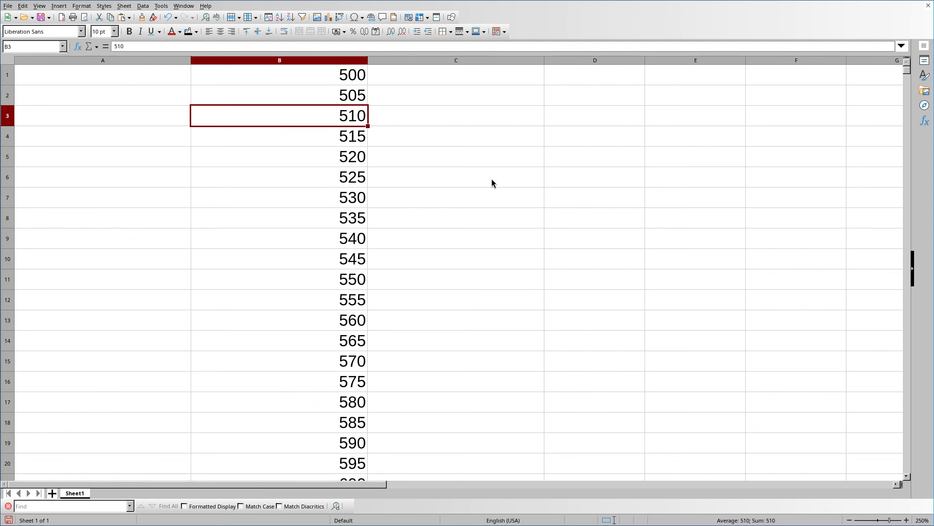
key(Page_Down)
key(Page_Down)
key(Page_Down)
key(Page_Up)
key(Page_Up)
key(ctrl+Home)
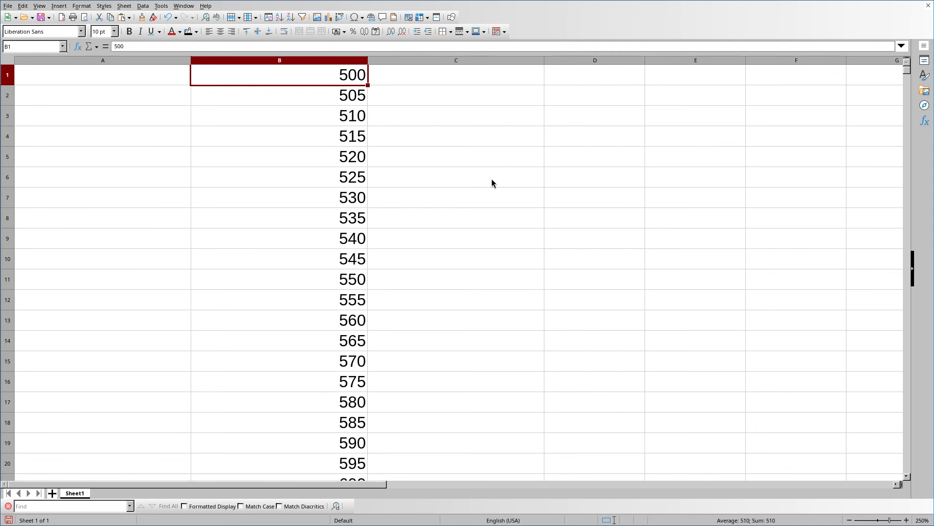
Move the active cell from A1 diagonally to E5, and return along row 5 through A5 to B5
key(Left)
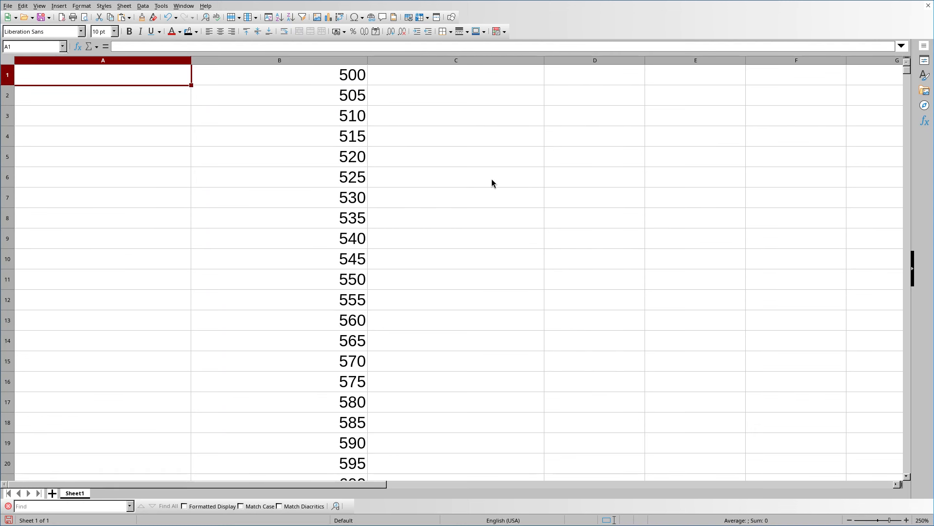
key(Down)
key(Right)
key(Right)
key(Down)
key(Right)
key(Down)
key(Right)
key(Down)
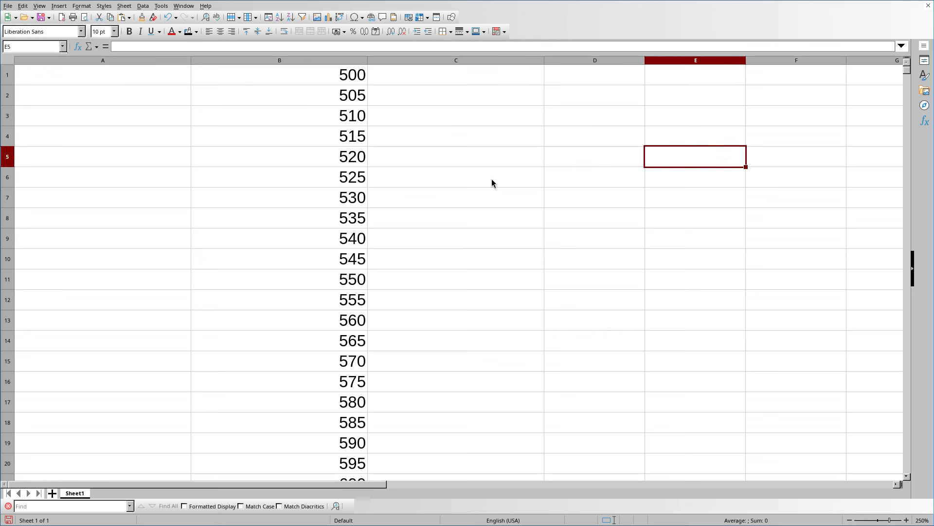
key(Home)
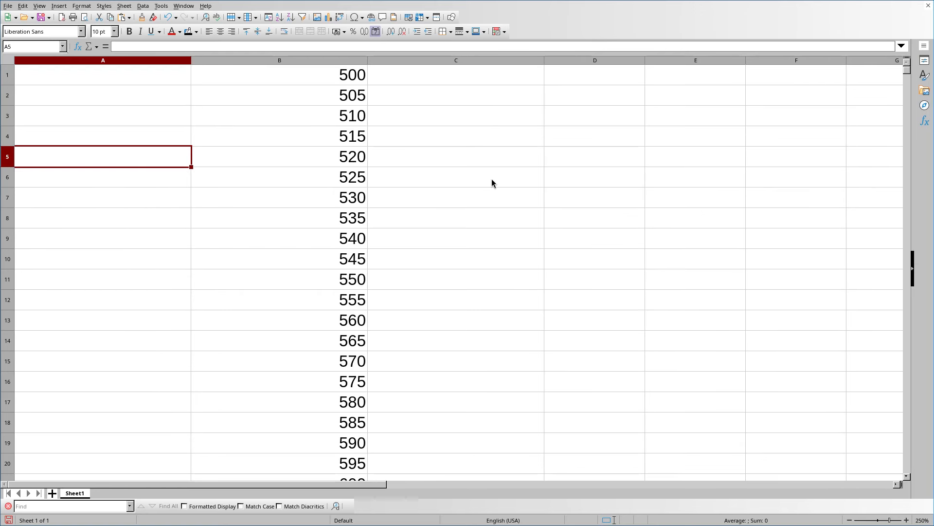
key(Right)
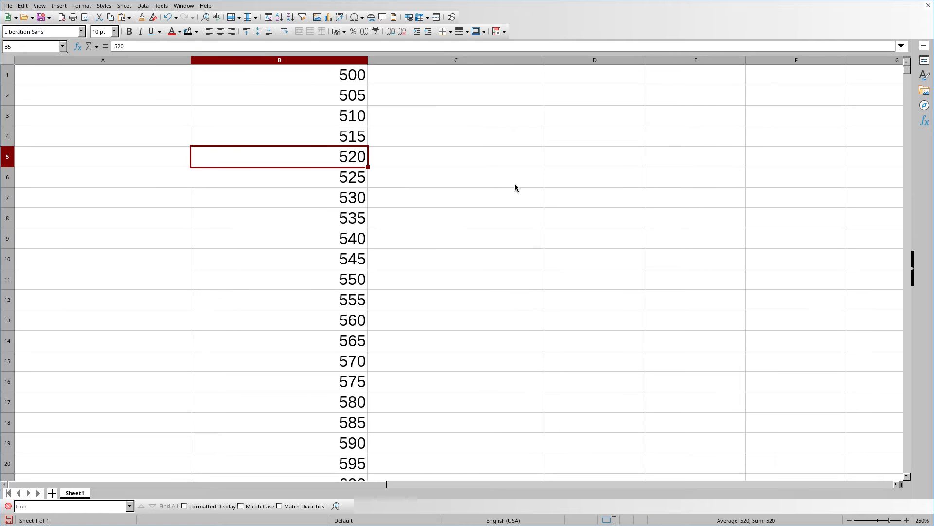
Enter a sample first name in E5, check moving along row 7 to column E, and delete the E5 entry
click(676, 161)
text(bob)
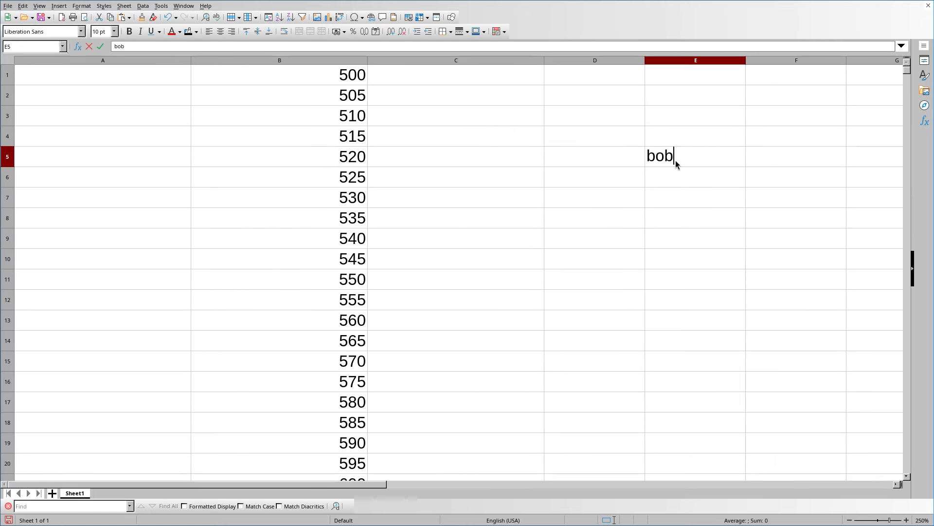
click(399, 199)
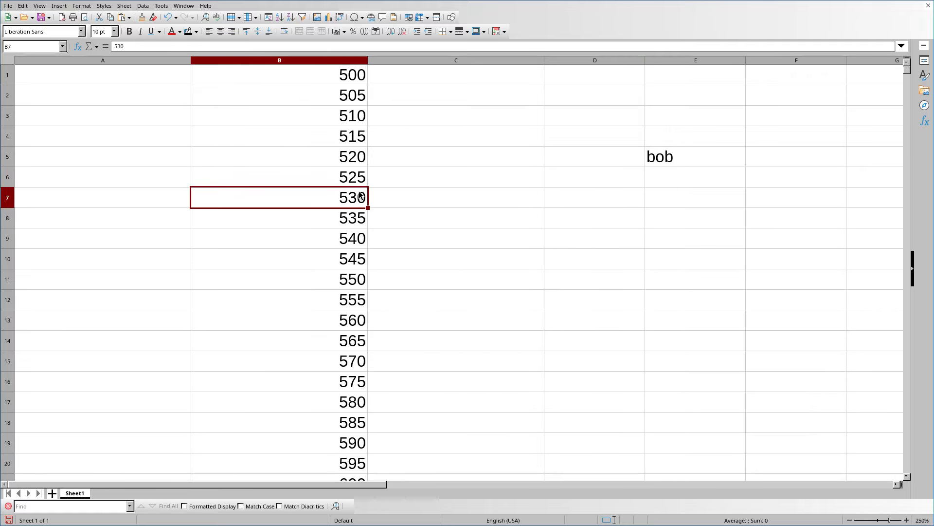
key(Left)
key(Right)
key(Right)
key(Right)
key(Right)
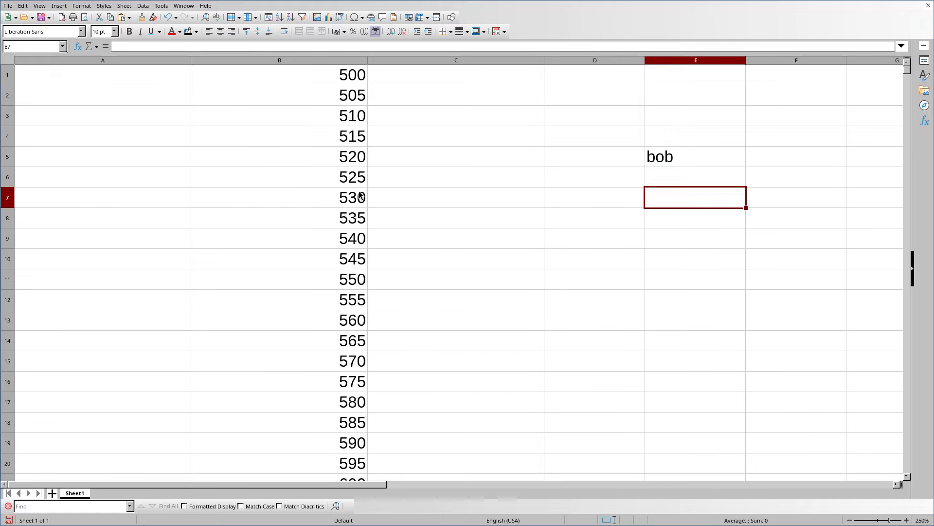
click(668, 162)
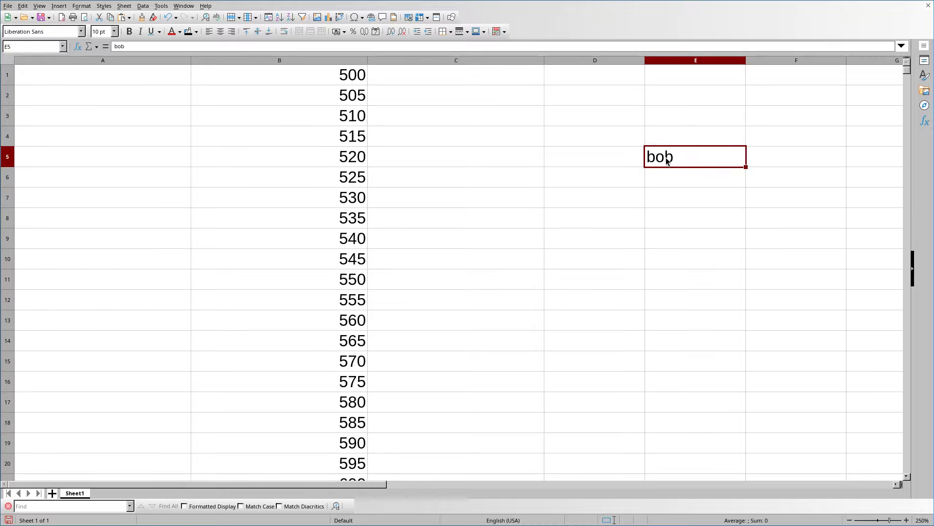
key(Delete)
Move the active cell back to column B, go to A1, and jump to the last used cell of the sheet
key(Left)
key(Left)
key(Left)
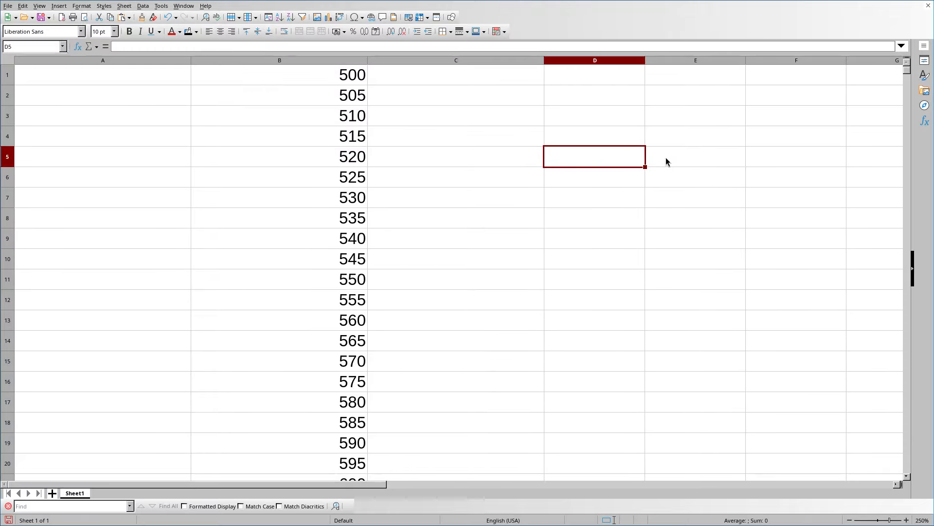
key(Left)
key(Up)
key(Right)
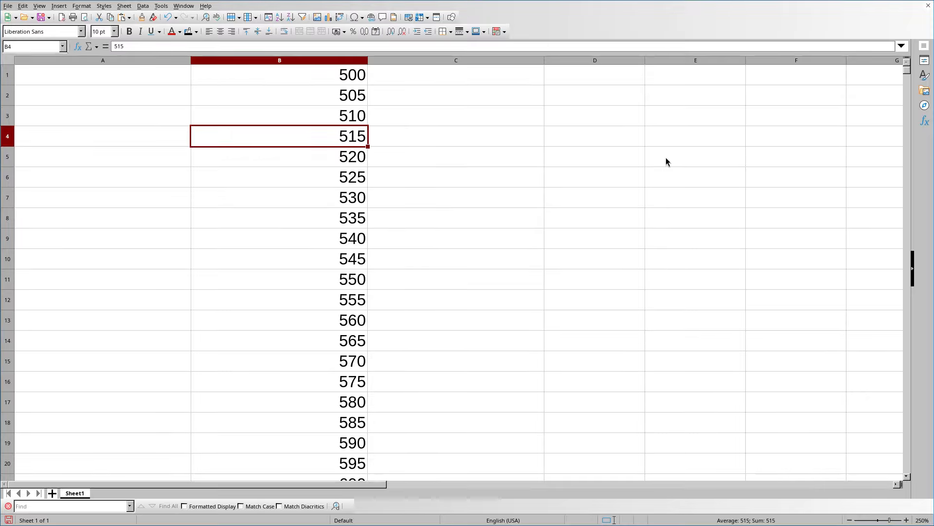
key(ctrl+Home)
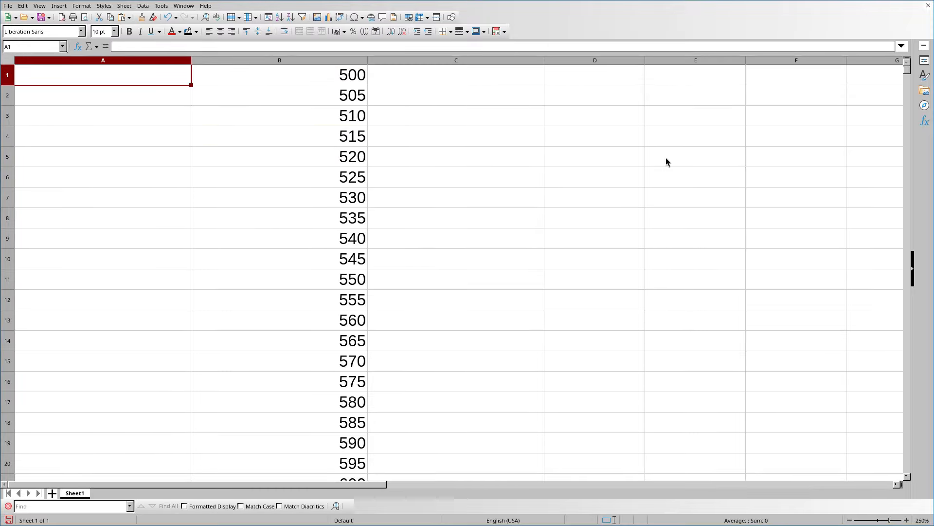
key(ctrl+End)
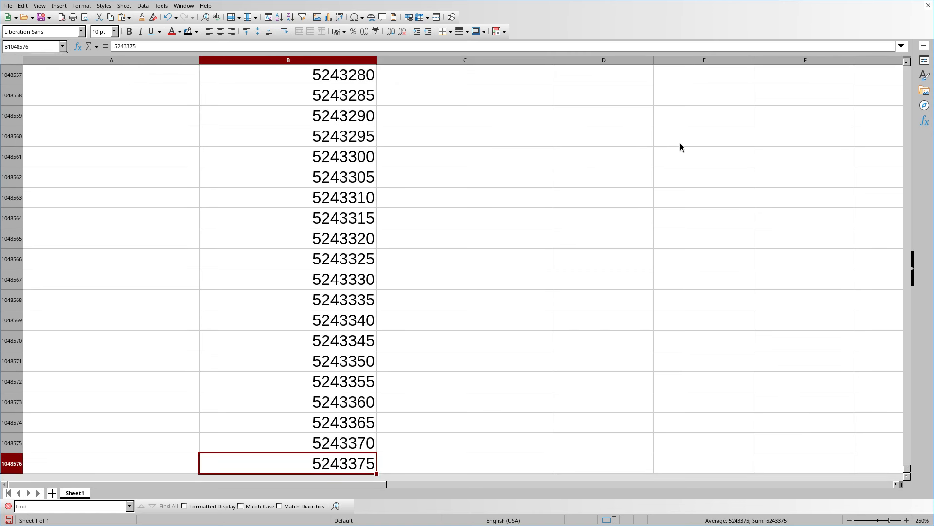
Enter a sample first name in F1048565, and check jumping to A1 and back to the last used cell
double_click(804, 239)
text(kris)
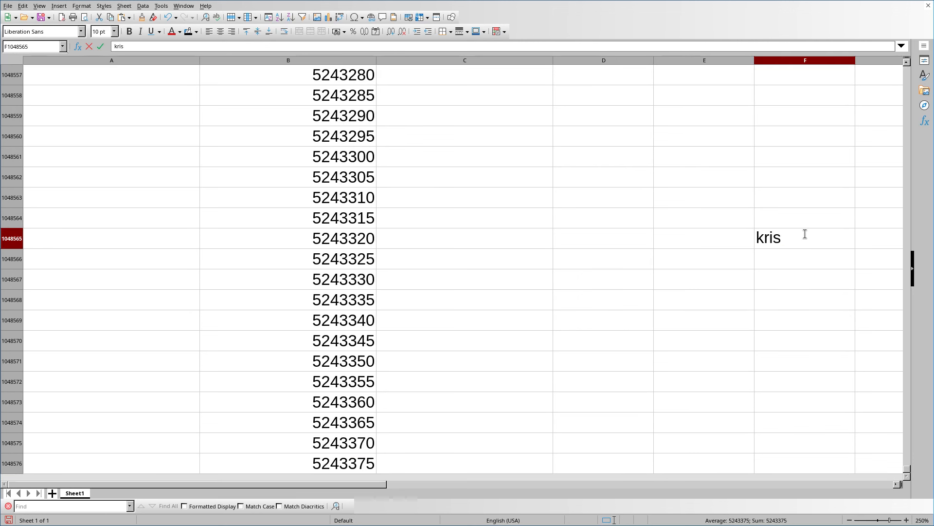
key(Return)
key(ctrl+Home)
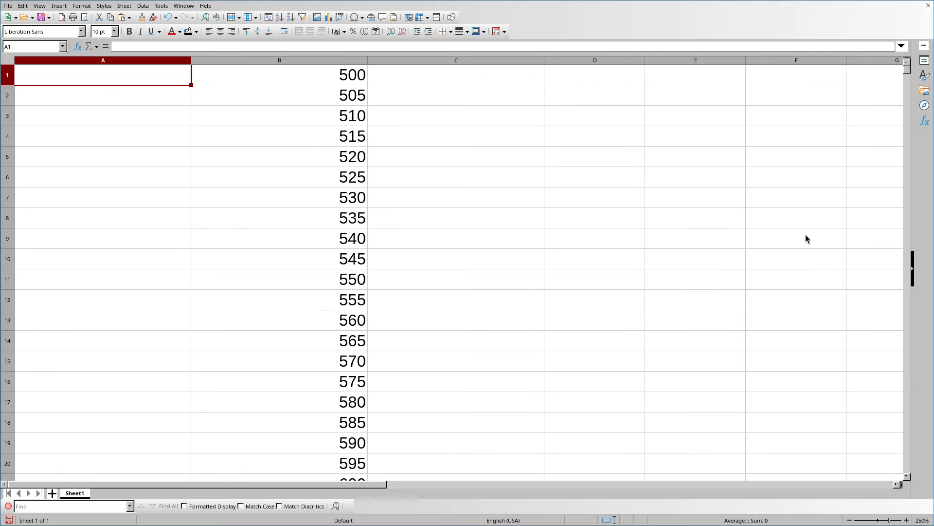
key(ctrl+End)
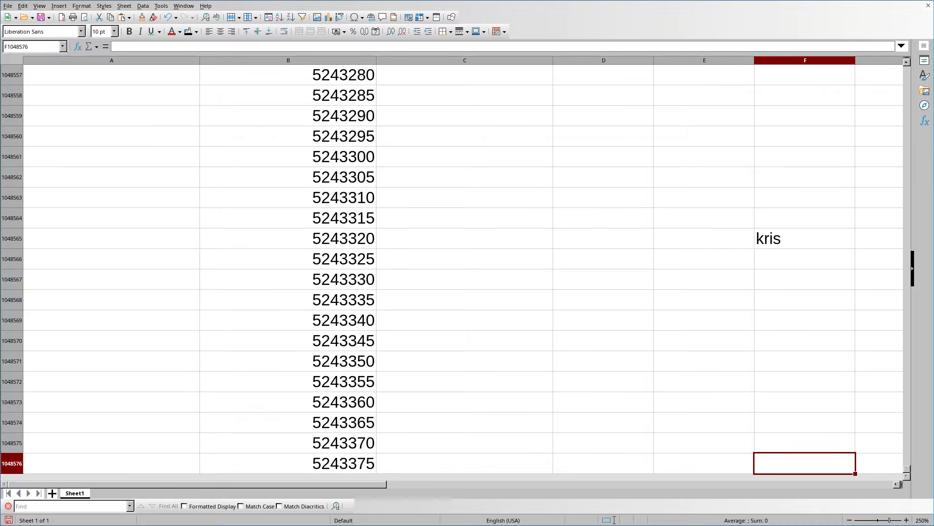
Clear all contents of the sheet, including the column B series and the sample name in column F
click(513, 238)
key(ctrl+a)
key(Delete)
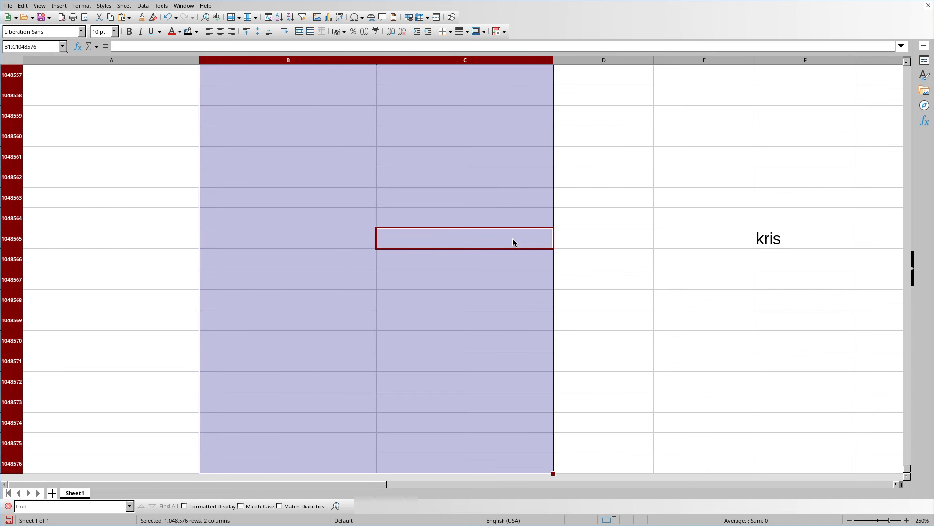
key(ctrl+a)
key(Delete)
click(456, 138)
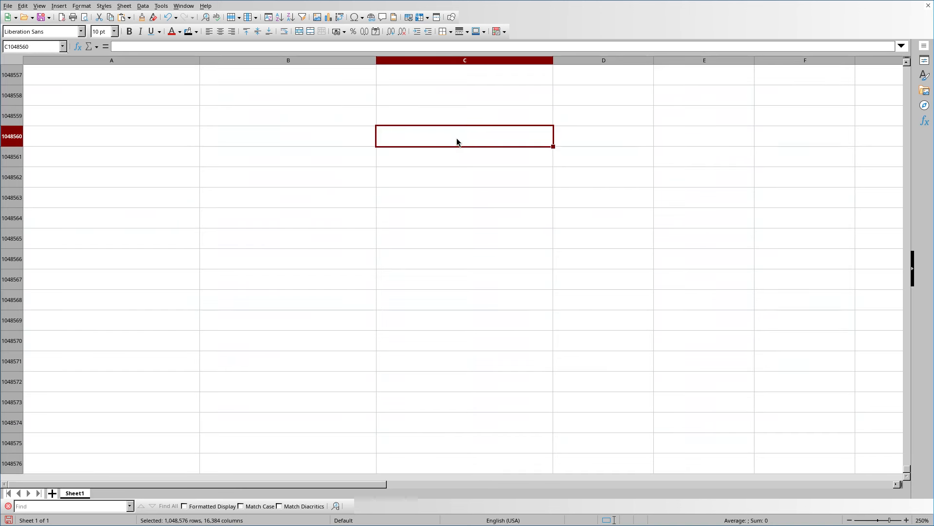
Return to the start of the sheet and enter 25 in B1
scroll(456, 131, up, 19)
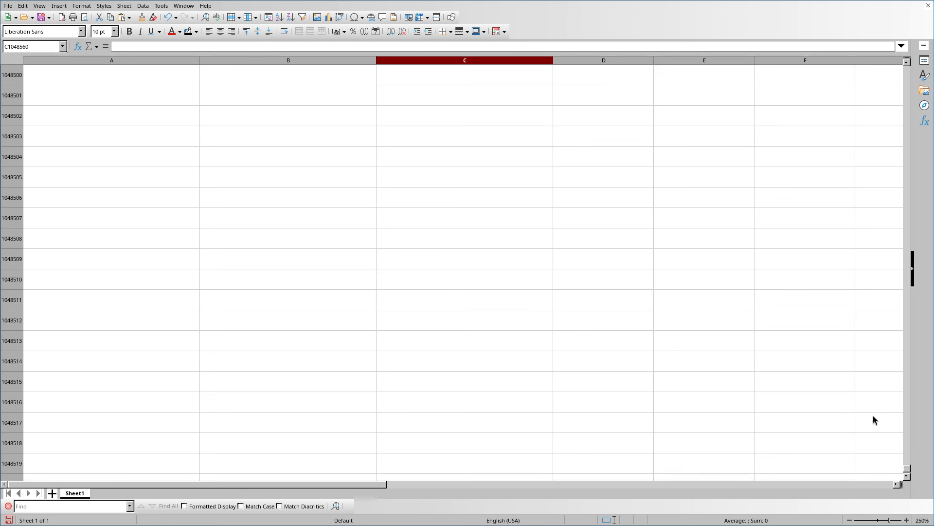
key(ctrl+Home)
click(326, 82)
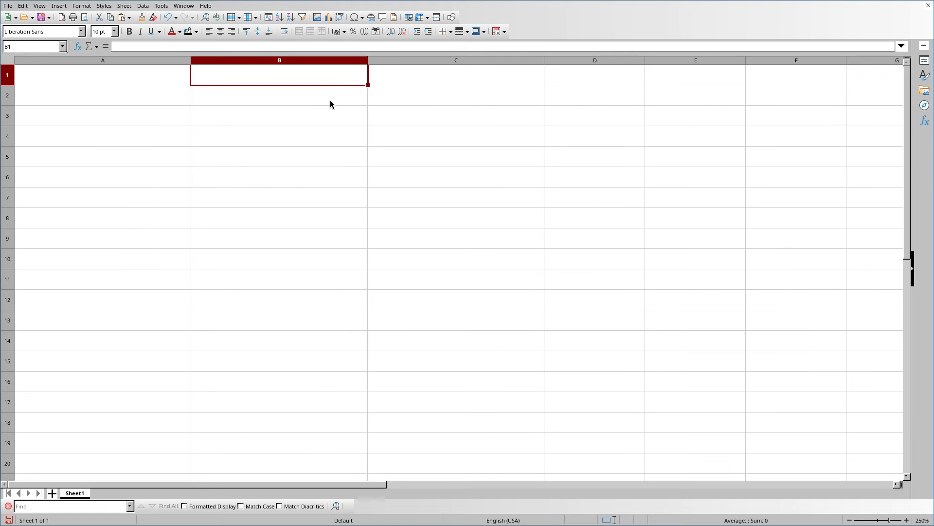
text(25)
key(Return)
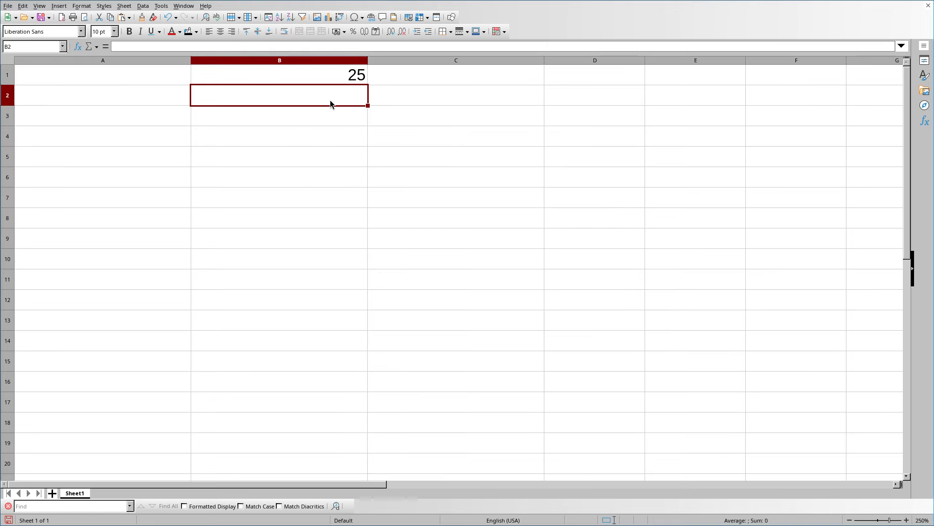
Enter 50 in B2, fill the series from B1:B2 down to B16, and extend B1:B16 across to column E
text(50)
drag(331, 80, 484, 397)
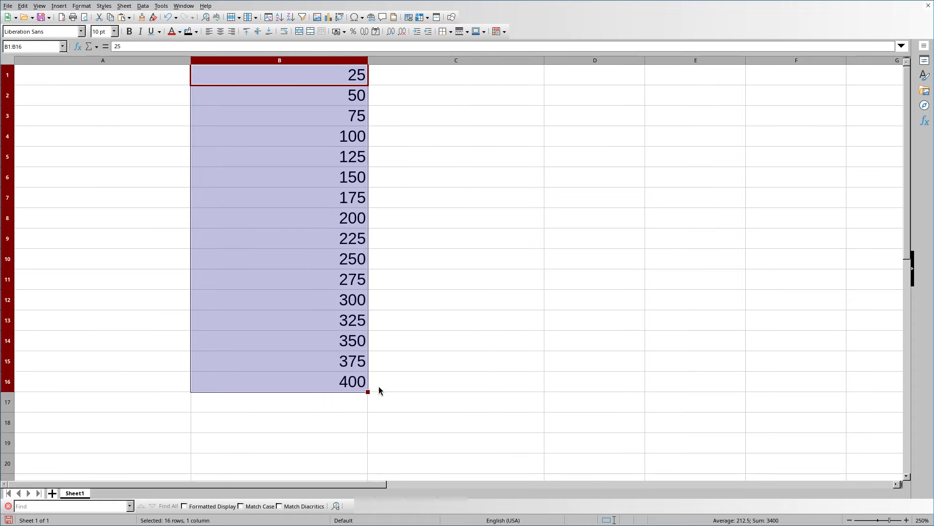
drag(367, 391, 749, 382)
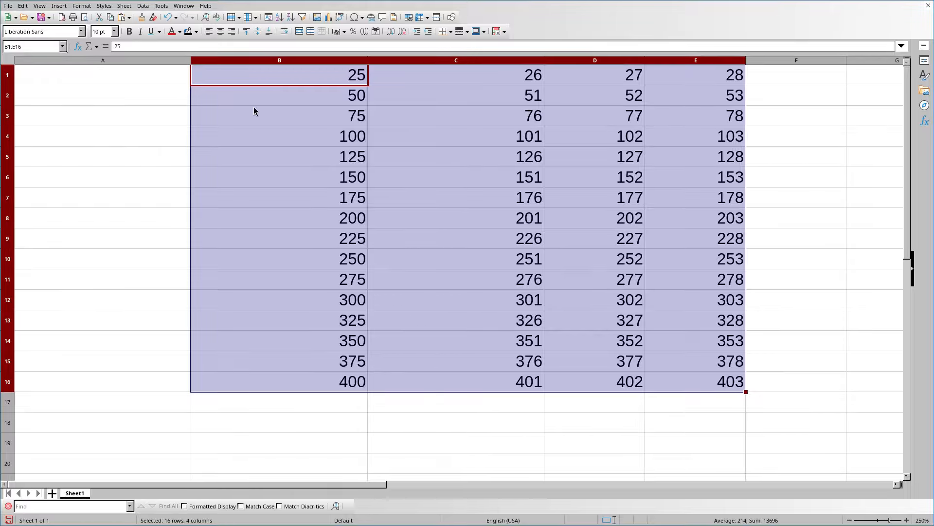
click(165, 93)
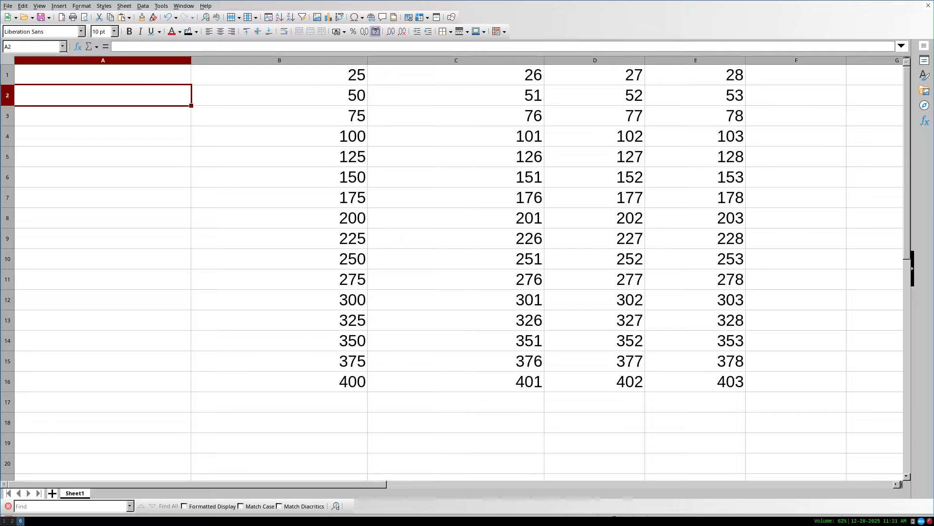
Switch to the web browser, view the Films By Kris support section and its Patreon membership page, and close the Patreon page
key(super+2)
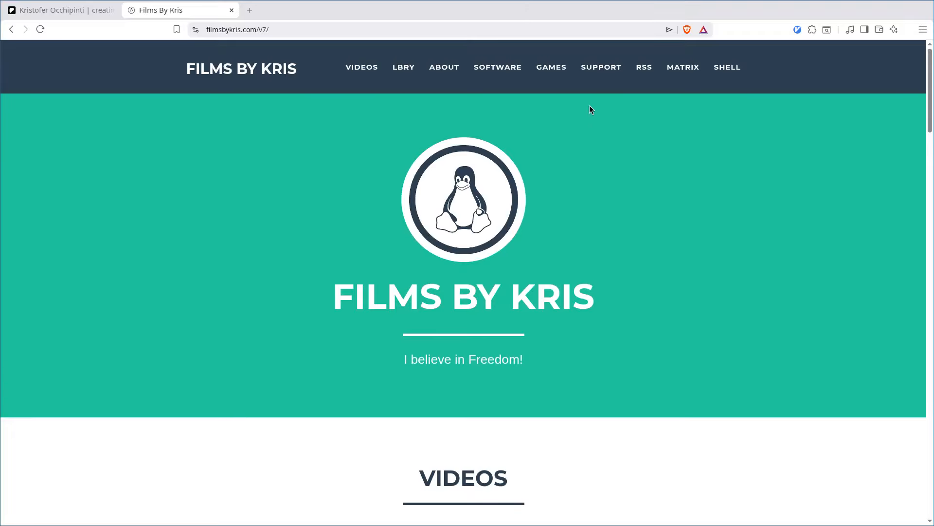
click(601, 66)
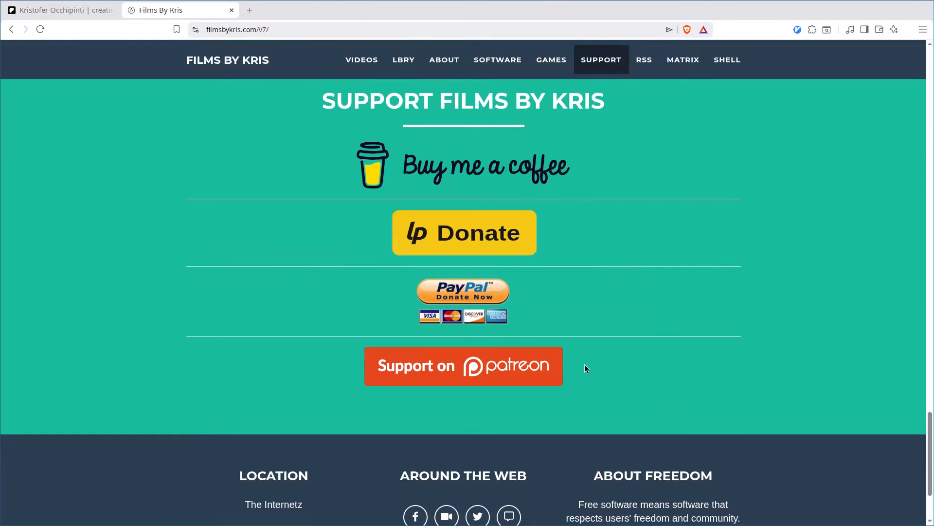
click(450, 378)
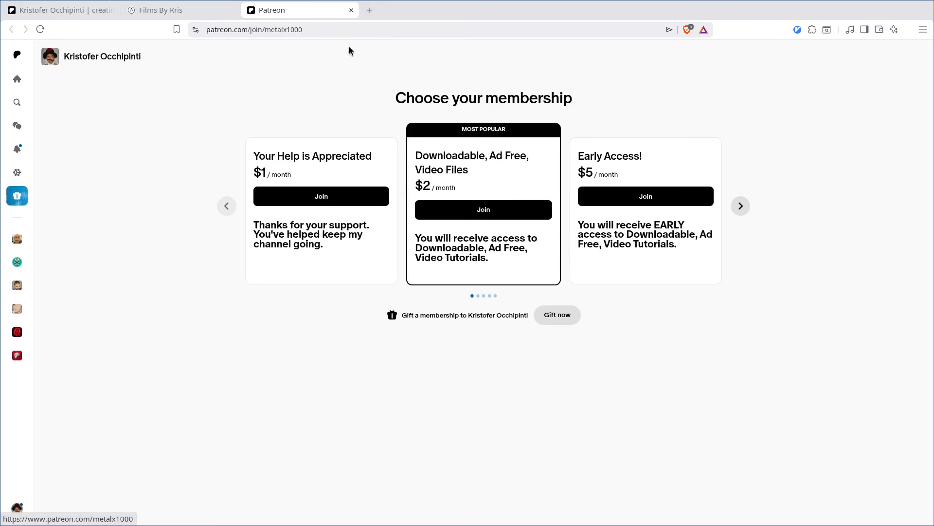
click(351, 11)
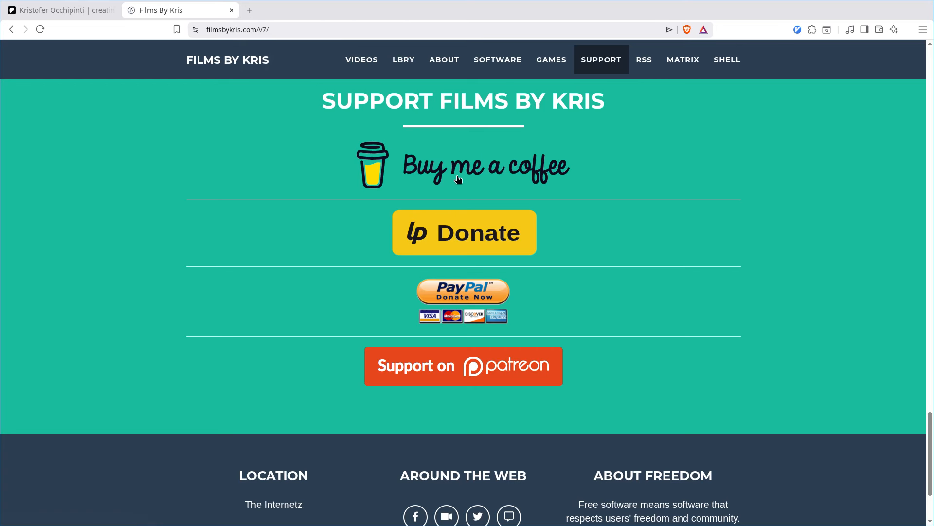